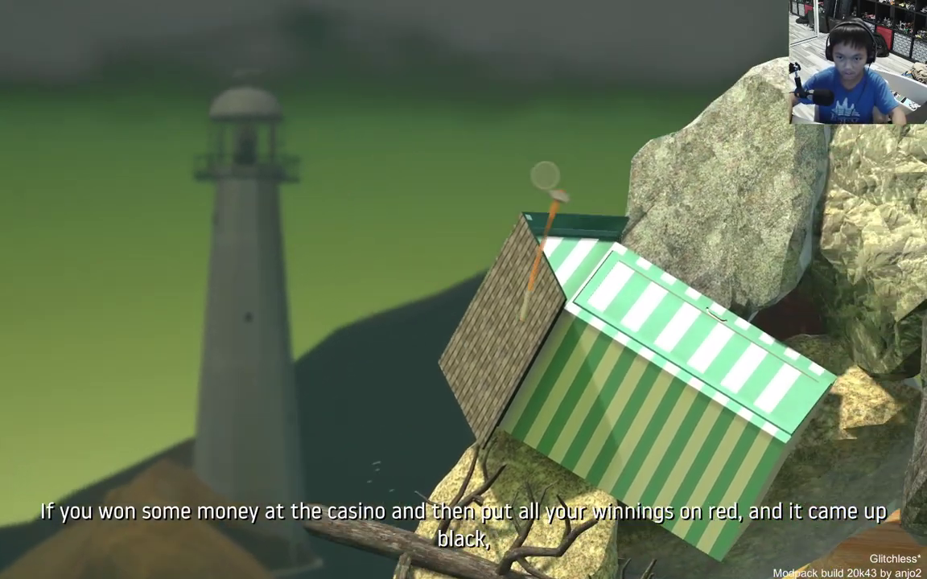
Try the predefined settings Small% and Tiny Hammer in the Getting Over It modpack menu.
key(Tab)
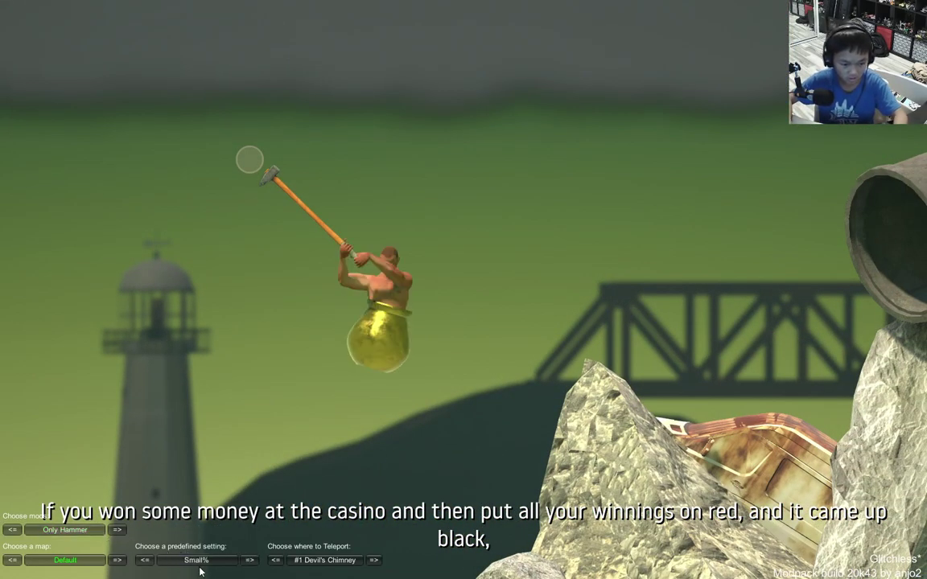
click(198, 560)
key(Tab)
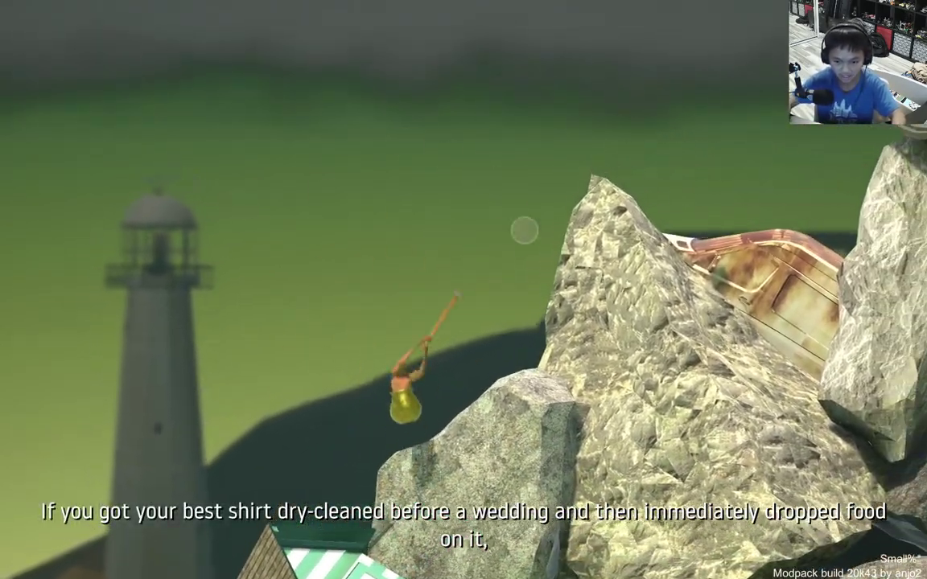
key(Tab)
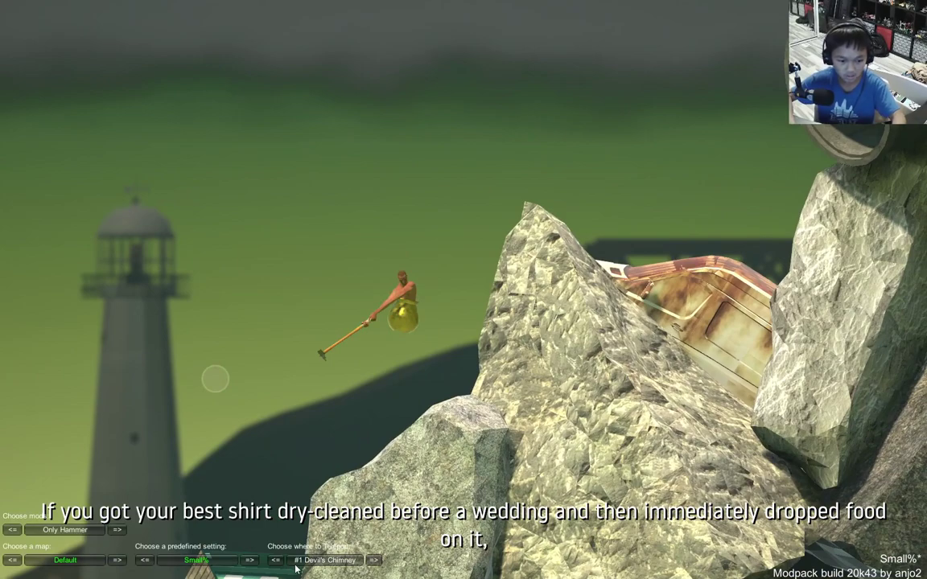
click(223, 564)
key(Tab)
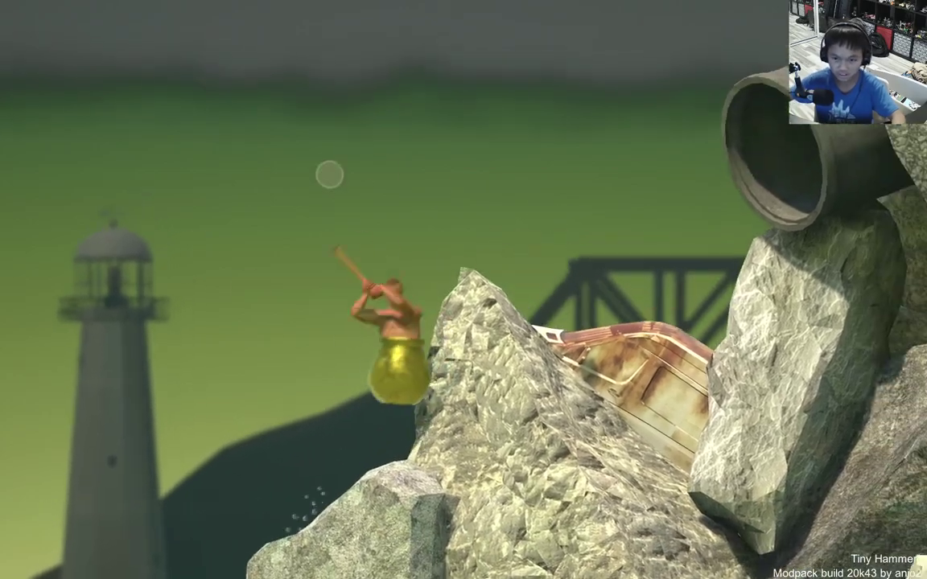
Choose the Big Hammer predefined setting in the modpack menu and resume playing.
key(Tab)
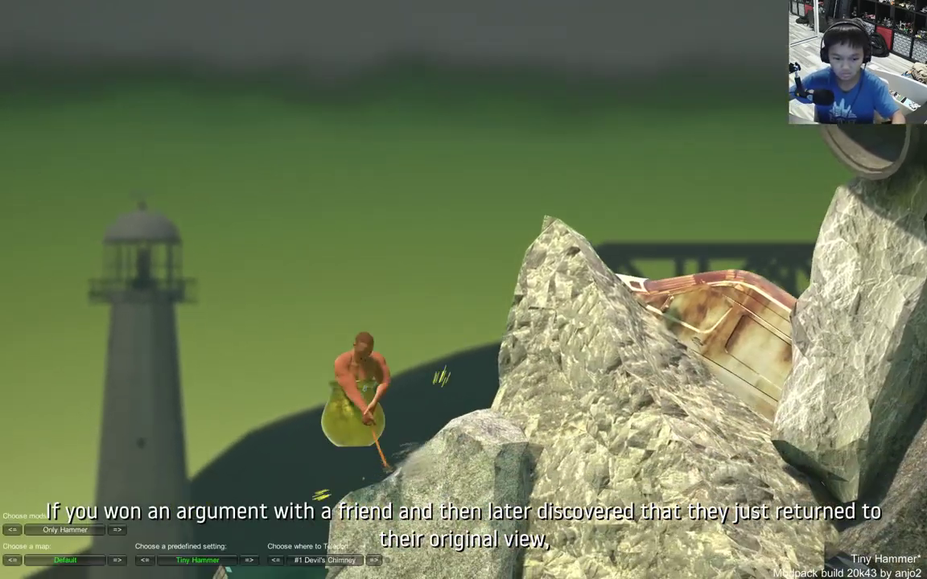
click(204, 562)
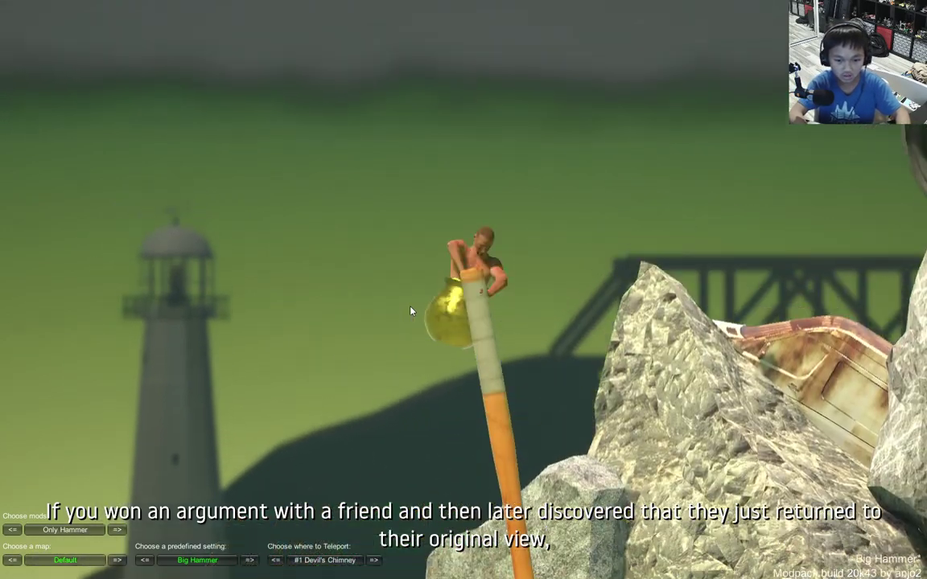
key(Tab)
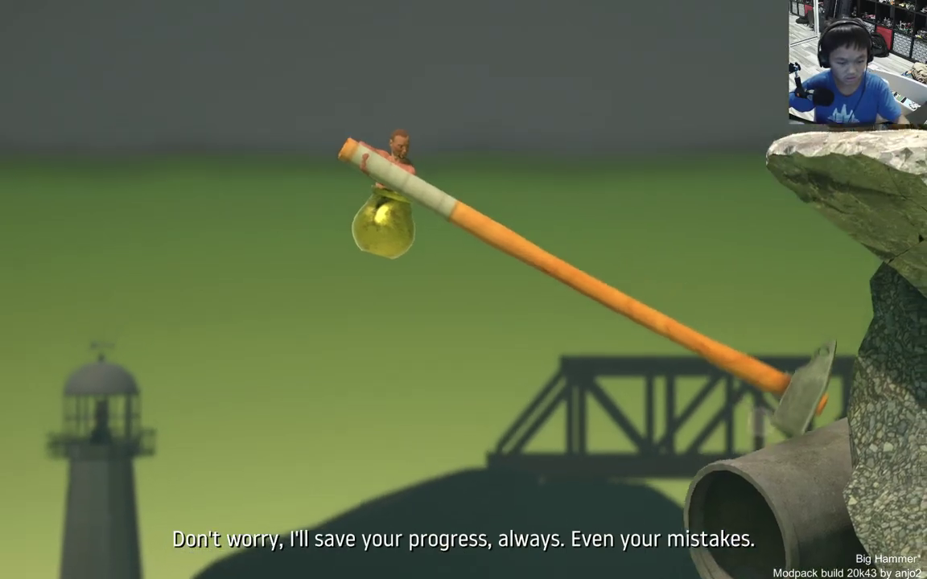
Leave the running game and return to the desktop.
key(Escape)
click(229, 543)
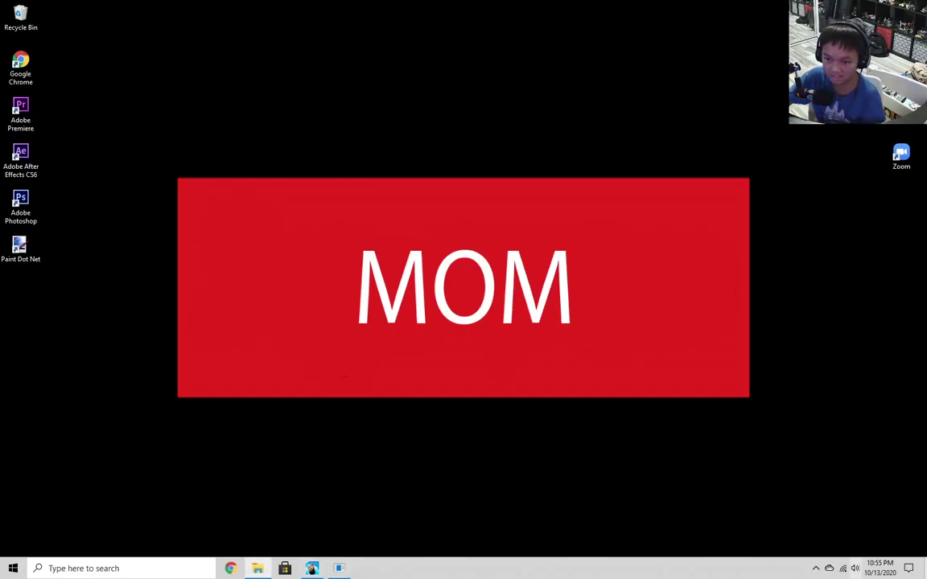
Look into the Getting Over It installation folder in File Explorer and close the window.
key(super+e)
drag(457, 99, 425, 97)
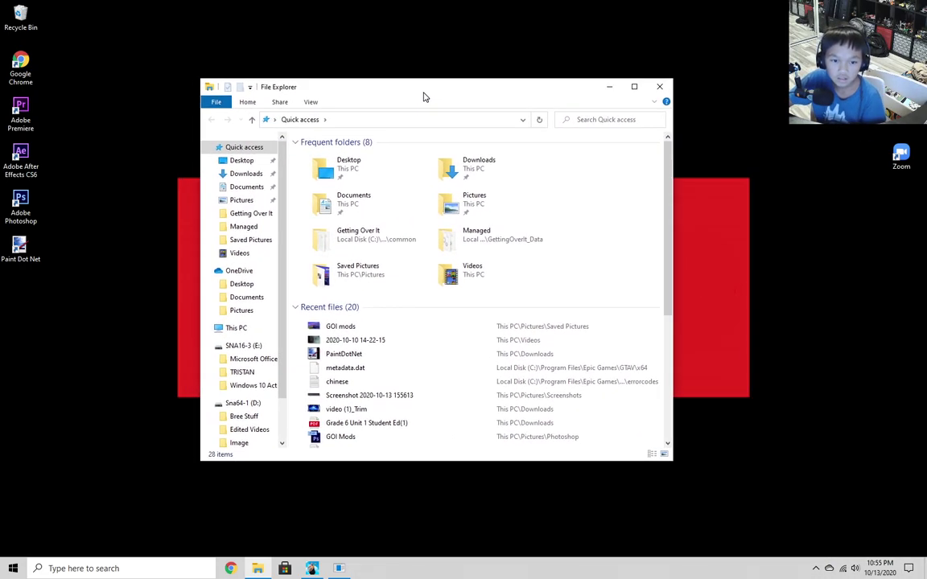
double_click(377, 233)
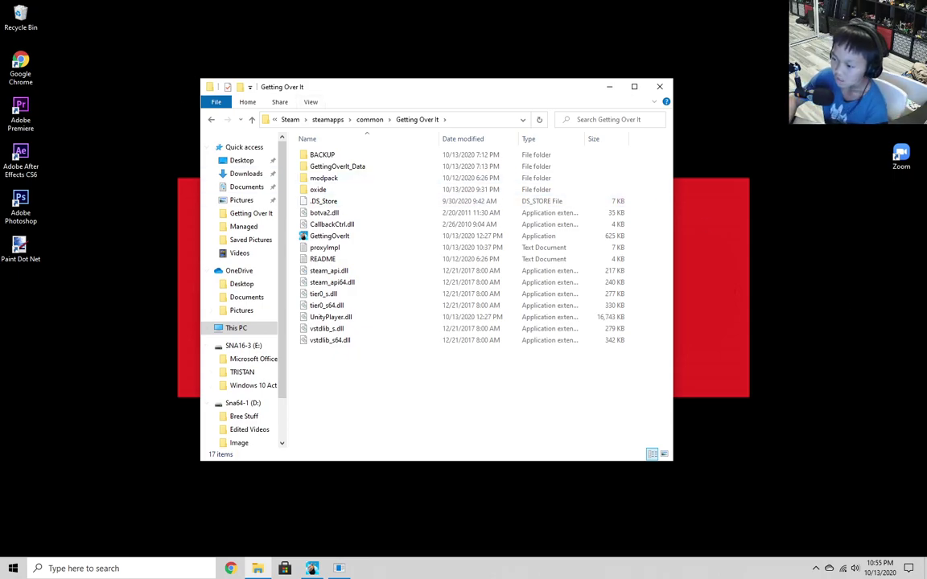
click(659, 88)
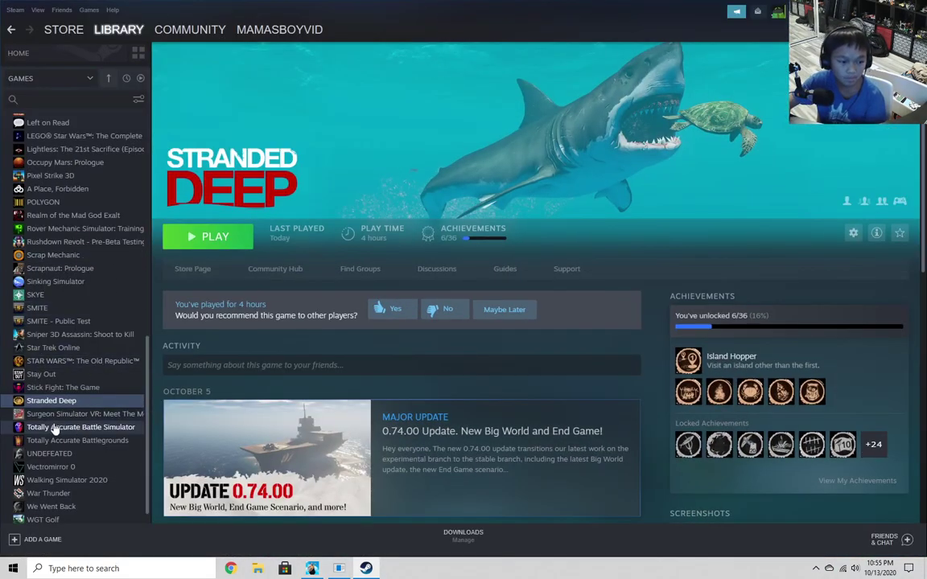
Switch to Steam and view the local files and beta settings in the properties of Getting Over It with Bennett Foddy.
scroll(59, 430, up, 10)
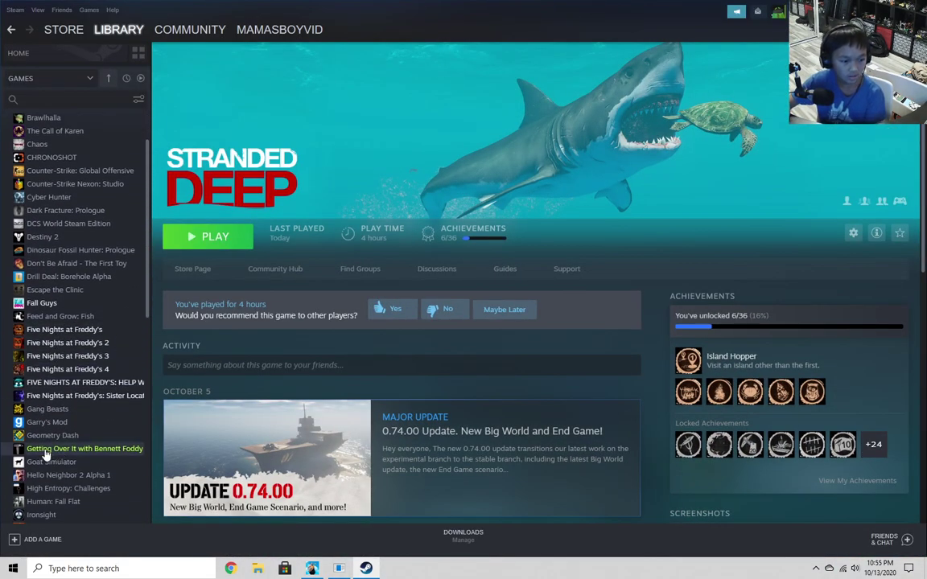
right_click(45, 453)
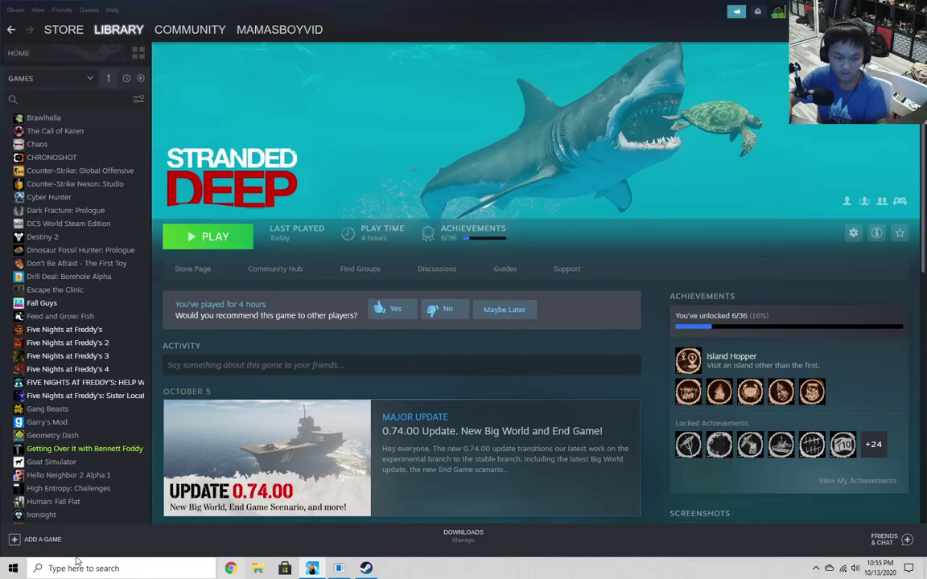
right_click(49, 449)
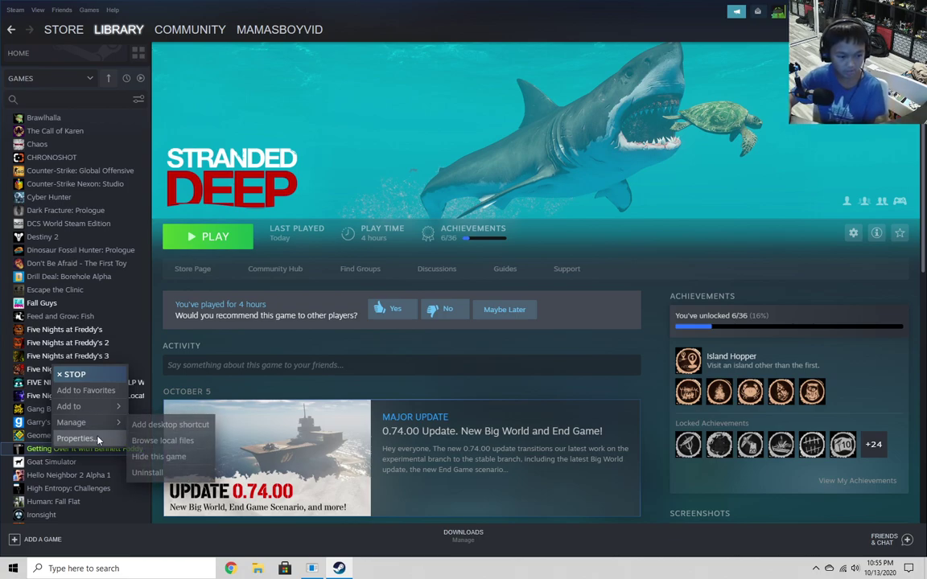
key(Escape)
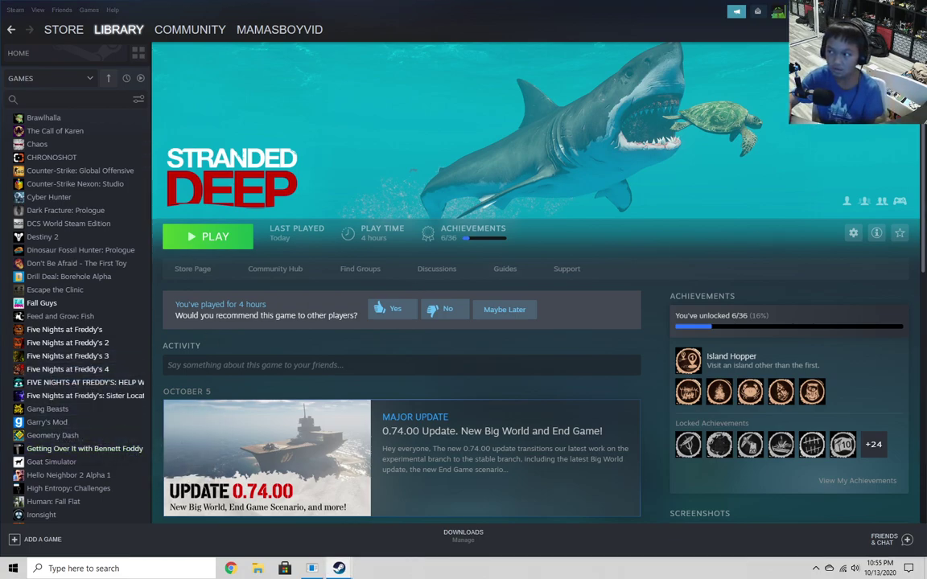
click(390, 150)
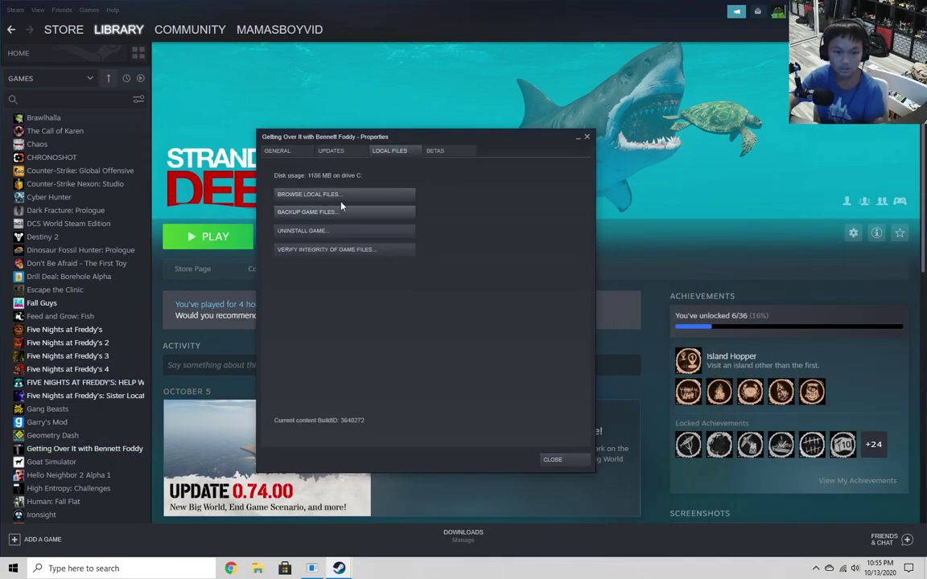
click(449, 151)
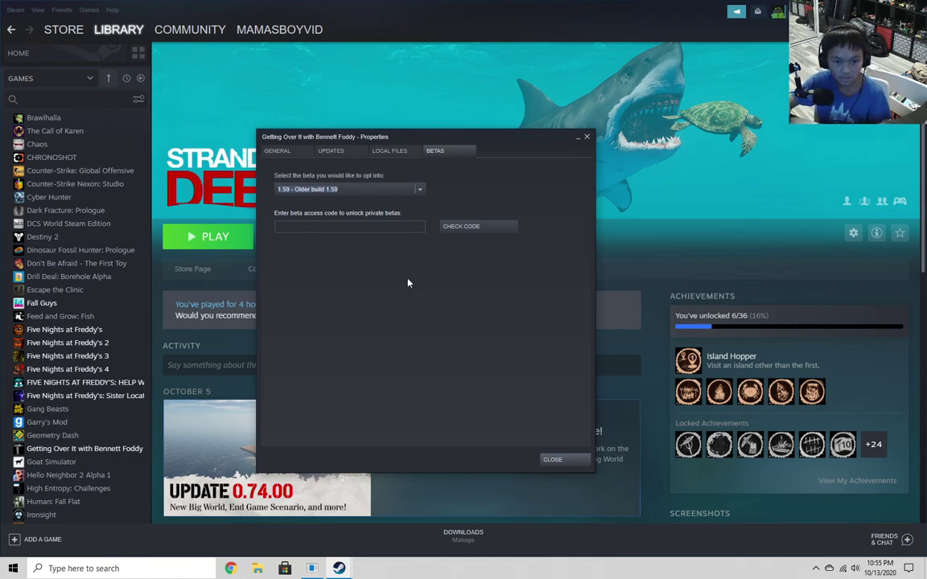
click(551, 461)
Review the selectable beta builds in the properties of Getting Over It and enter the beta access code.
right_click(76, 448)
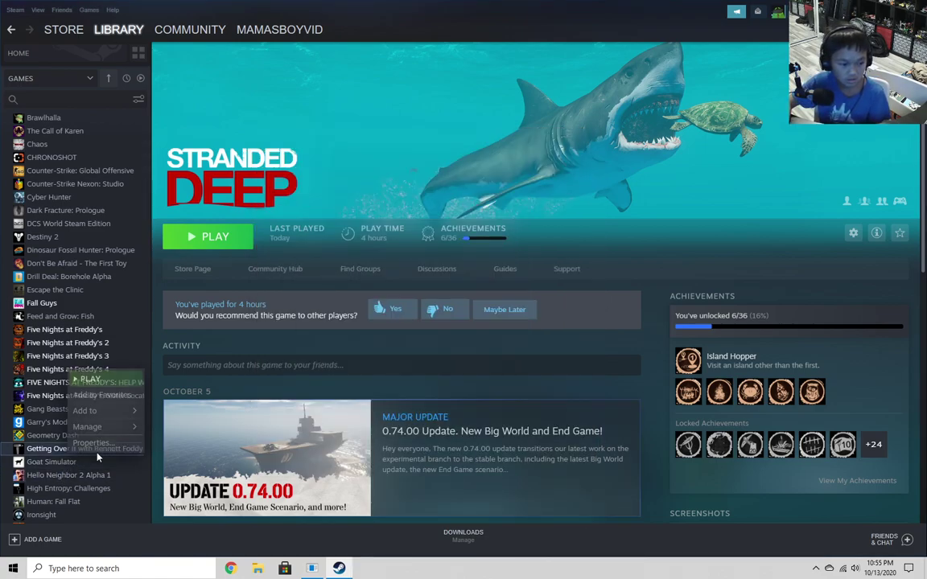
click(93, 443)
click(436, 151)
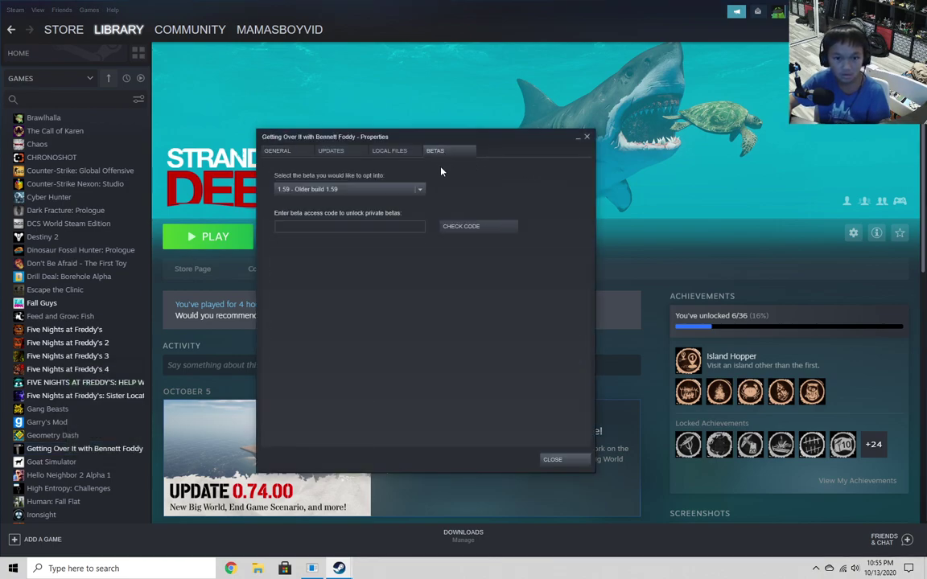
click(346, 189)
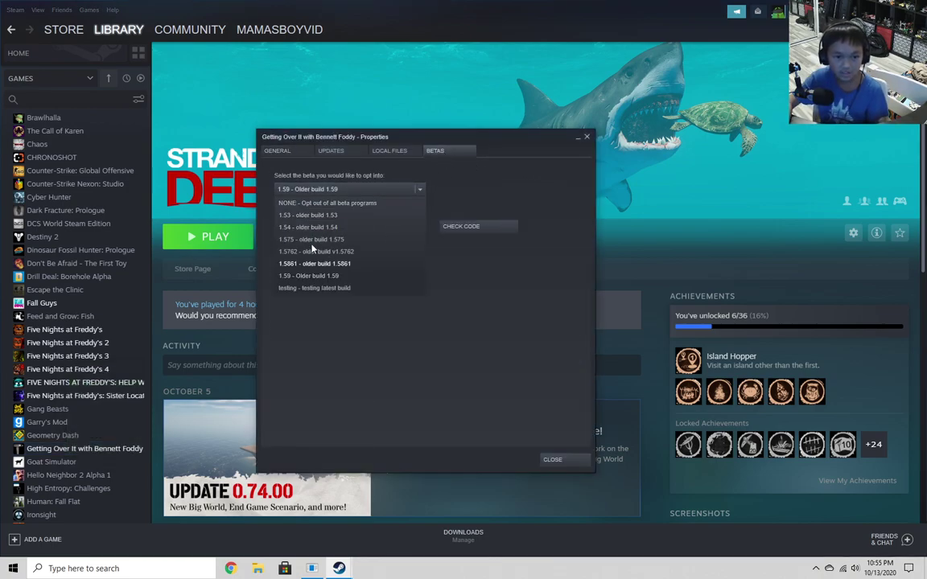
click(290, 421)
click(319, 228)
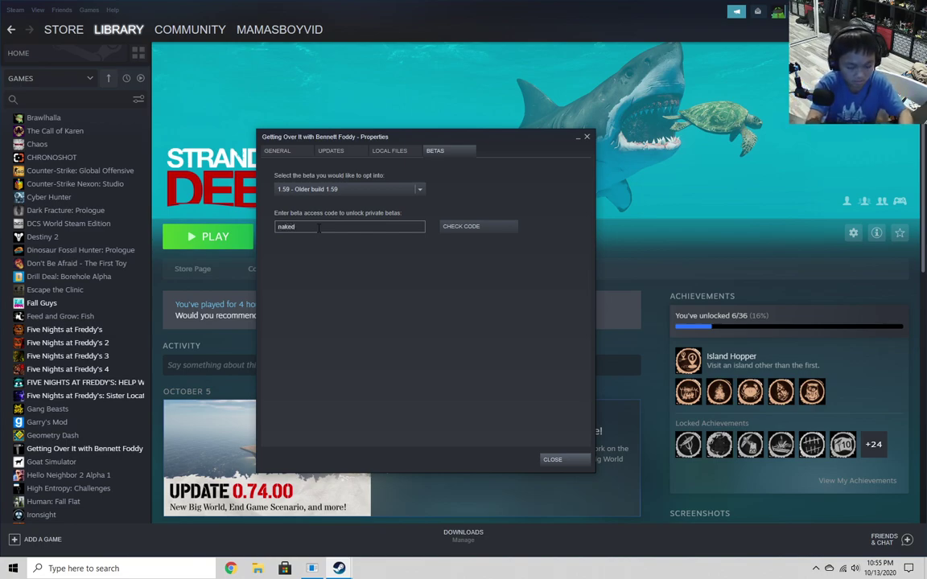
key(Escape)
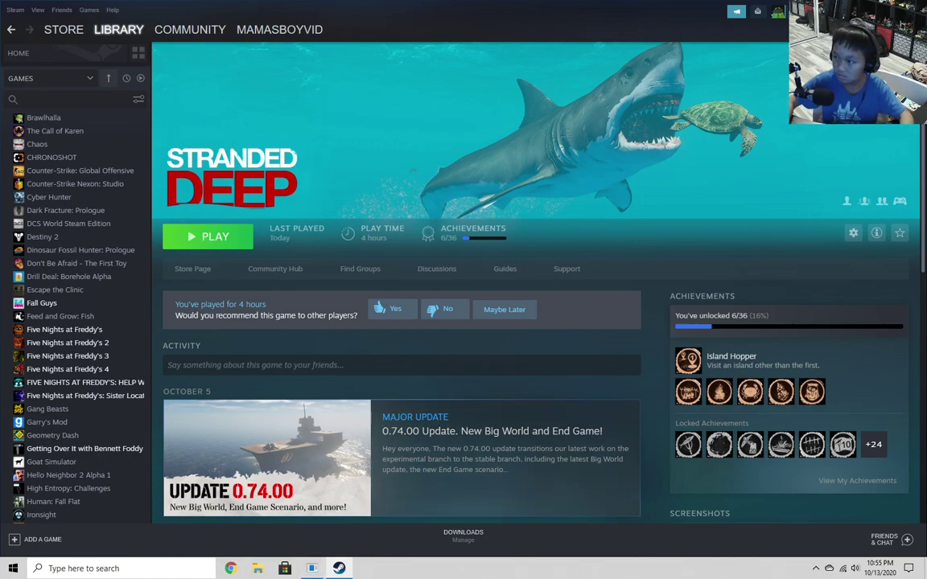
Browse to the local files folder of Getting Over It from its Steam properties and clear the Steam window away.
right_click(72, 448)
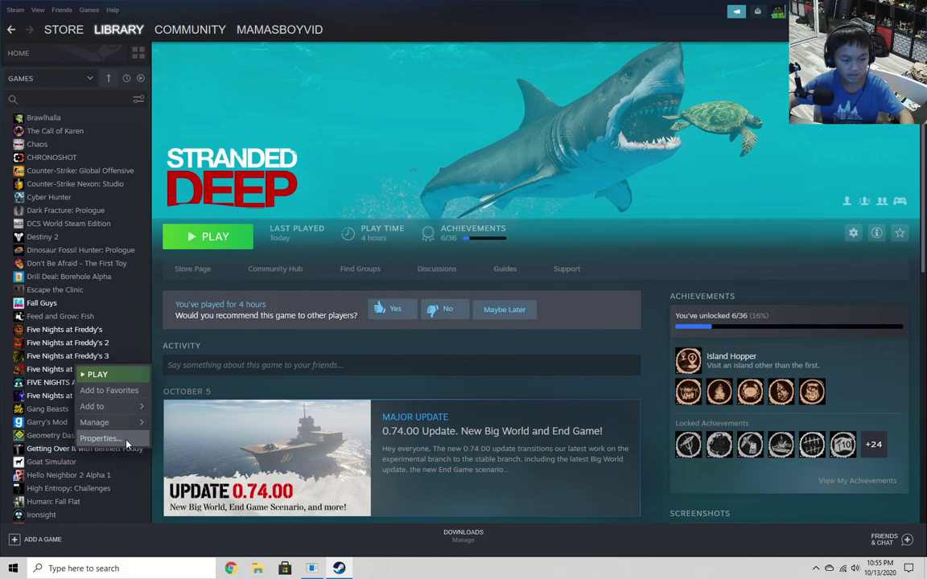
click(121, 440)
click(408, 152)
click(354, 190)
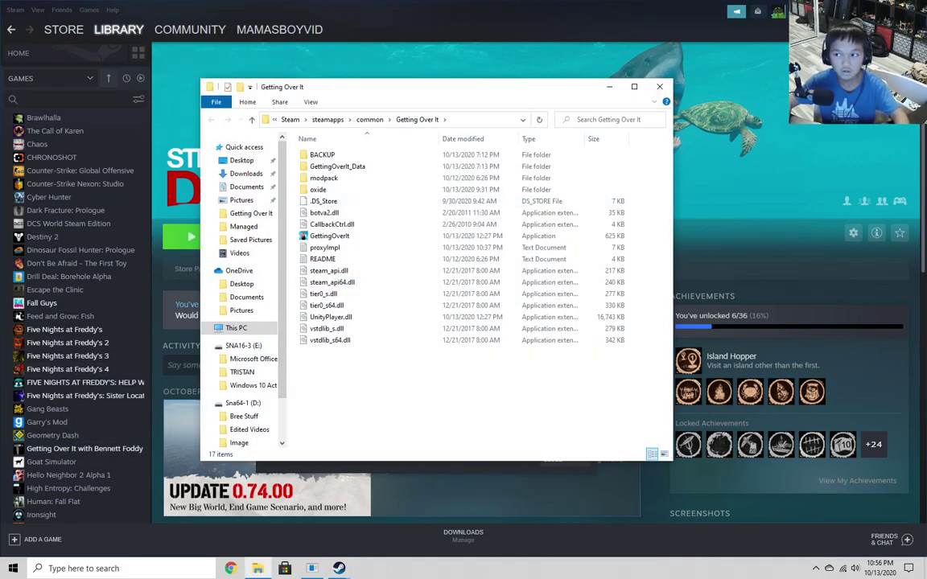
click(879, 6)
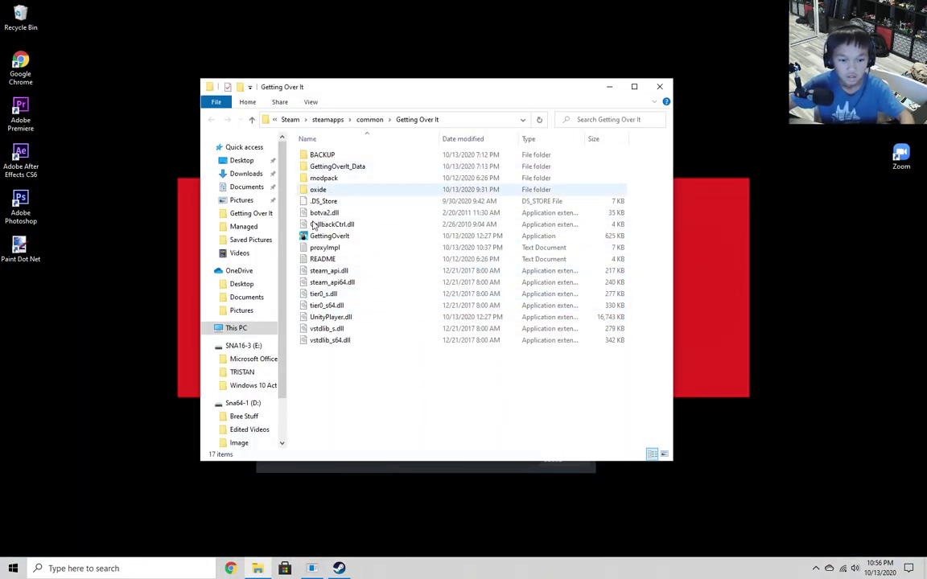
right_click(324, 154)
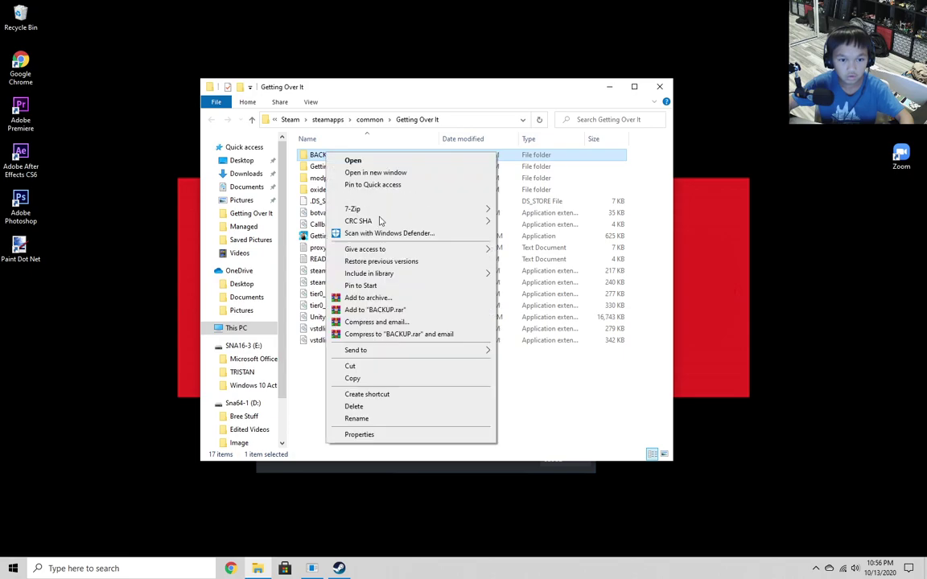
key(Escape)
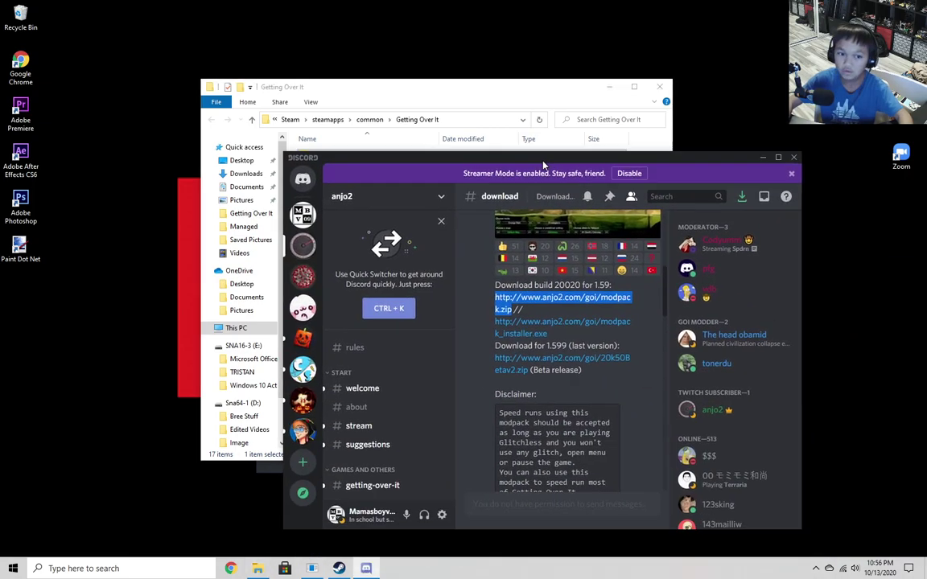
Switch to Discord and view the modpack download links at the beginning of the anjo2 server's download channel.
double_click(488, 146)
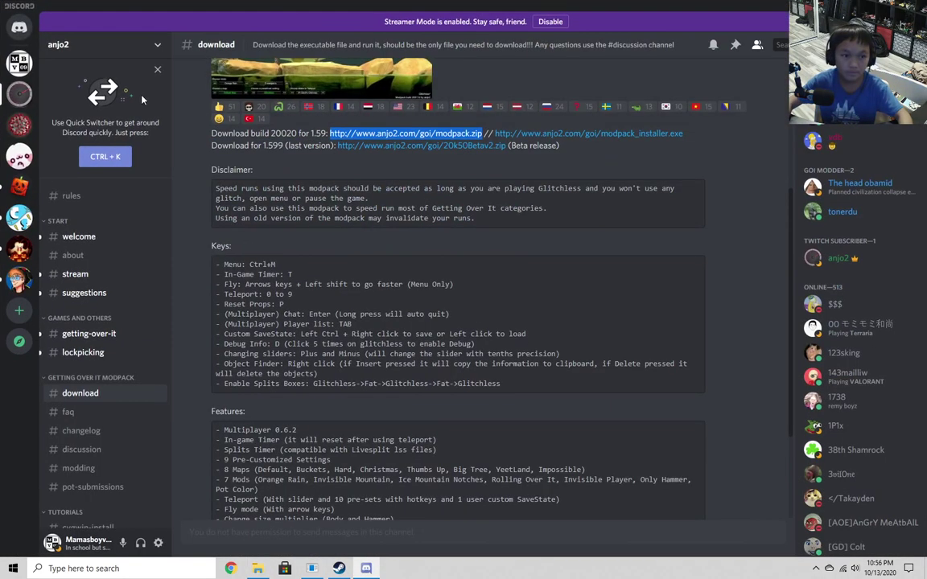
double_click(327, 9)
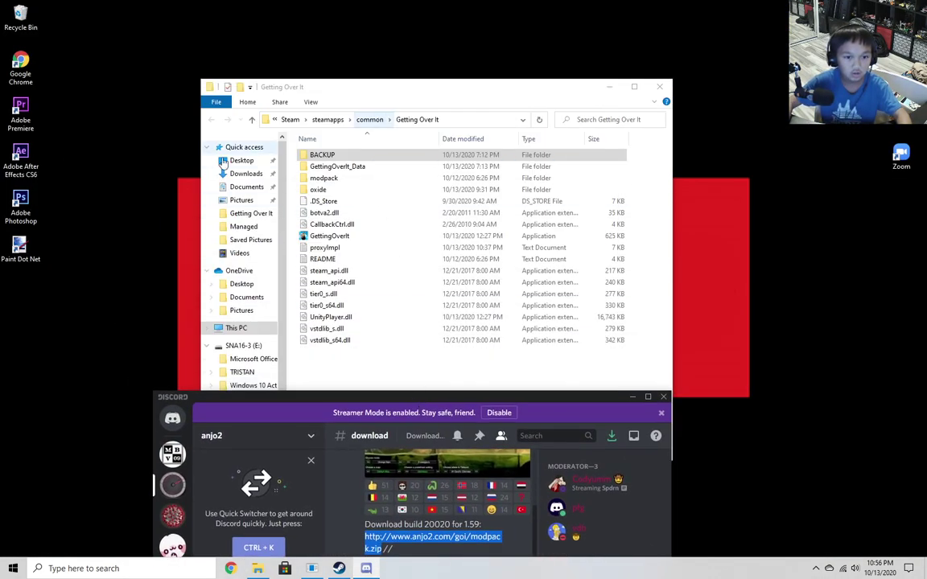
drag(366, 398, 358, 1)
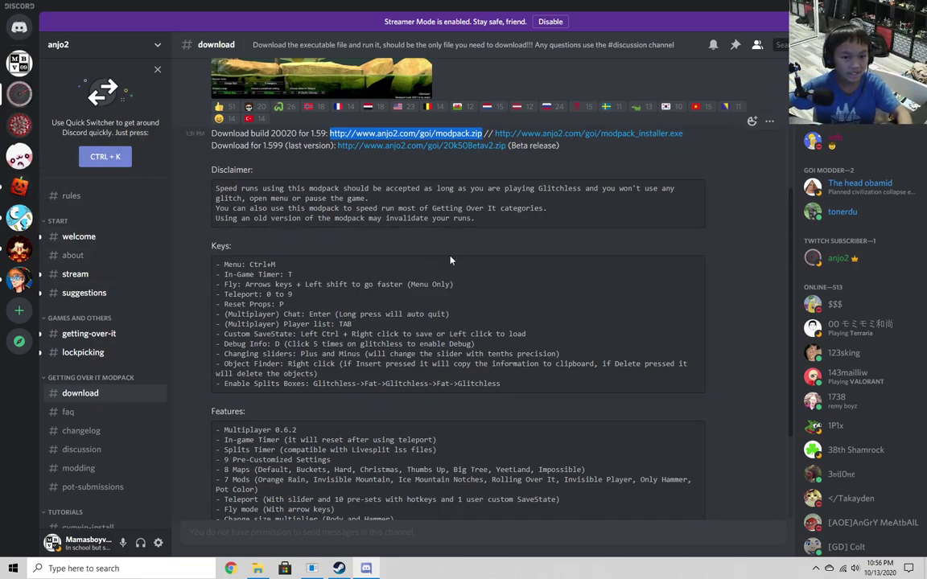
scroll(449, 277, up, 3)
click(506, 286)
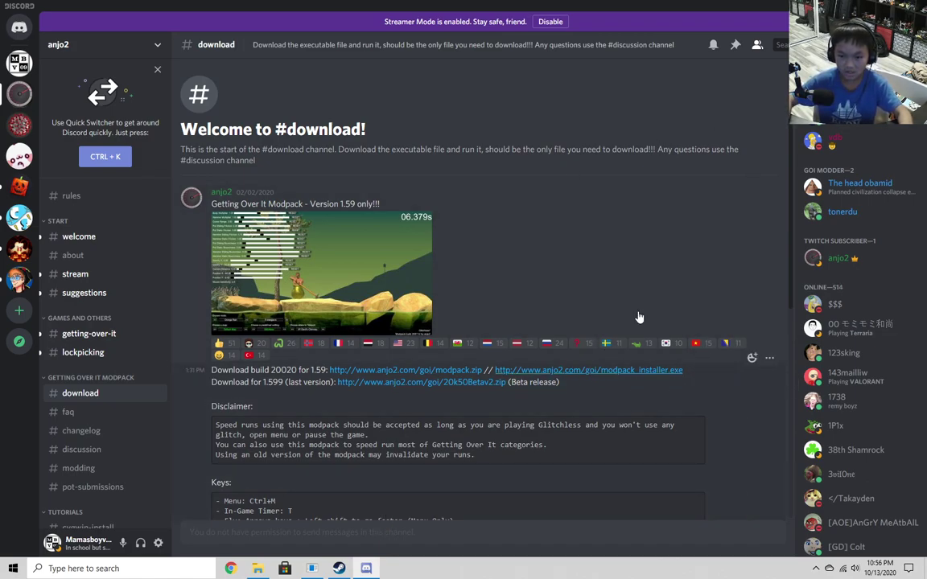
click(916, 6)
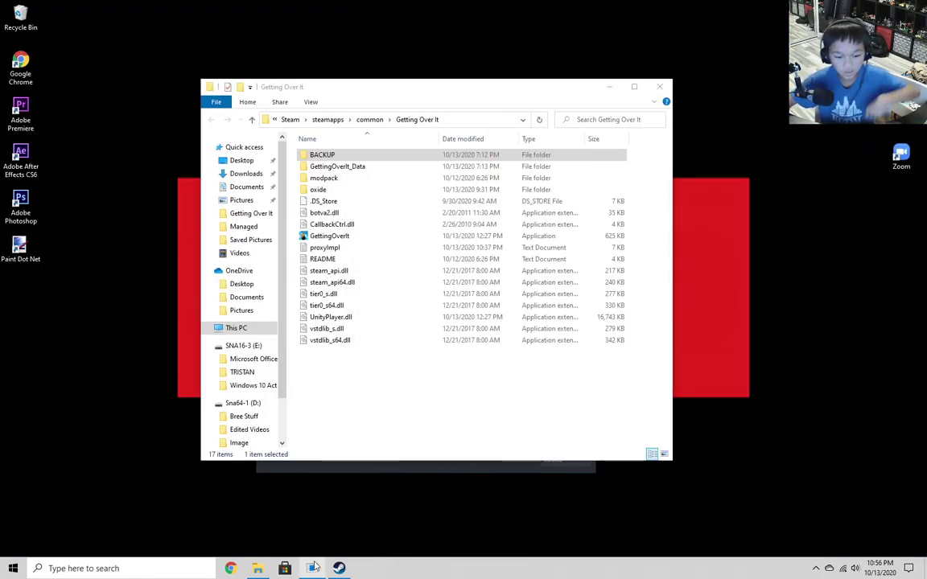
Close Discord and select the BACKUP folder in the Getting Over It installation folder.
mouse_move(312, 568)
mouse_move(303, 510)
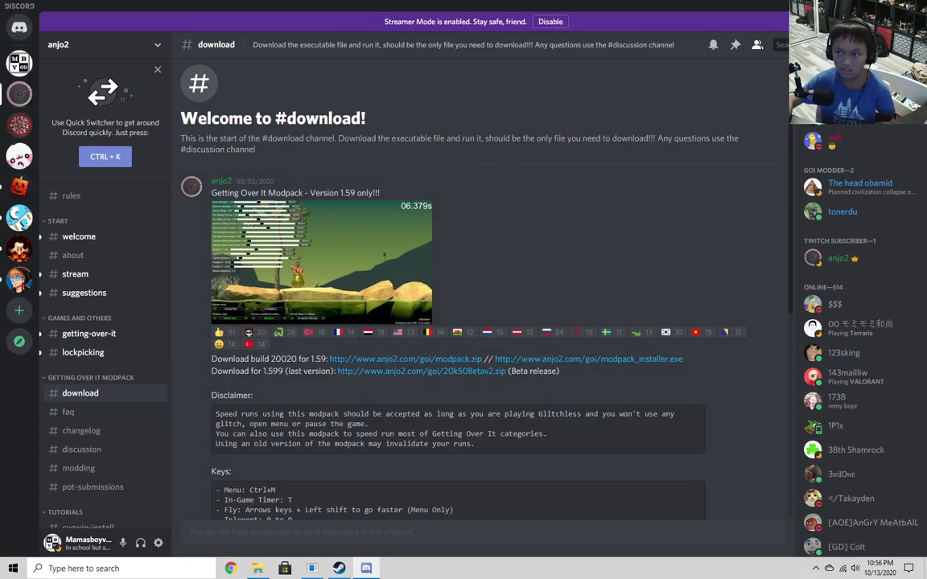
key(alt+F4)
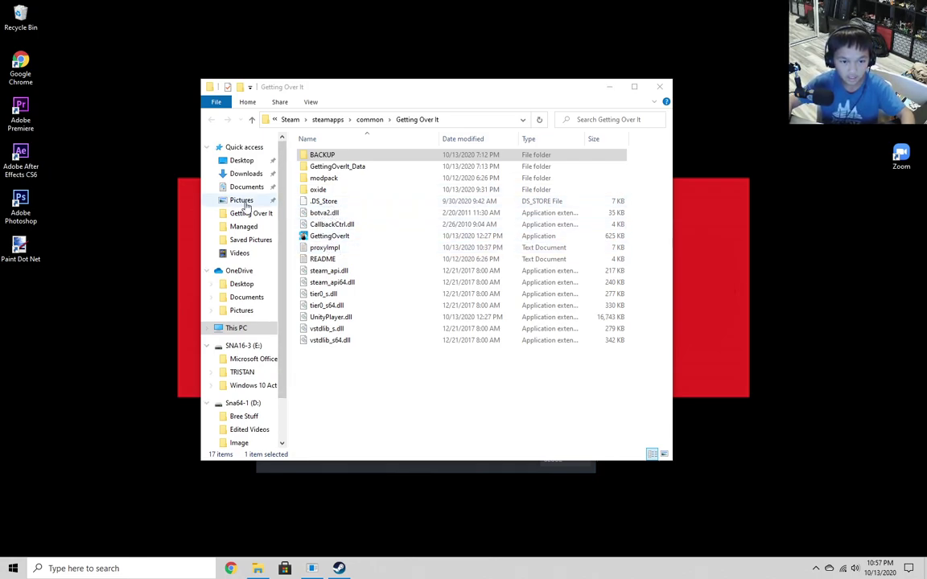
click(354, 156)
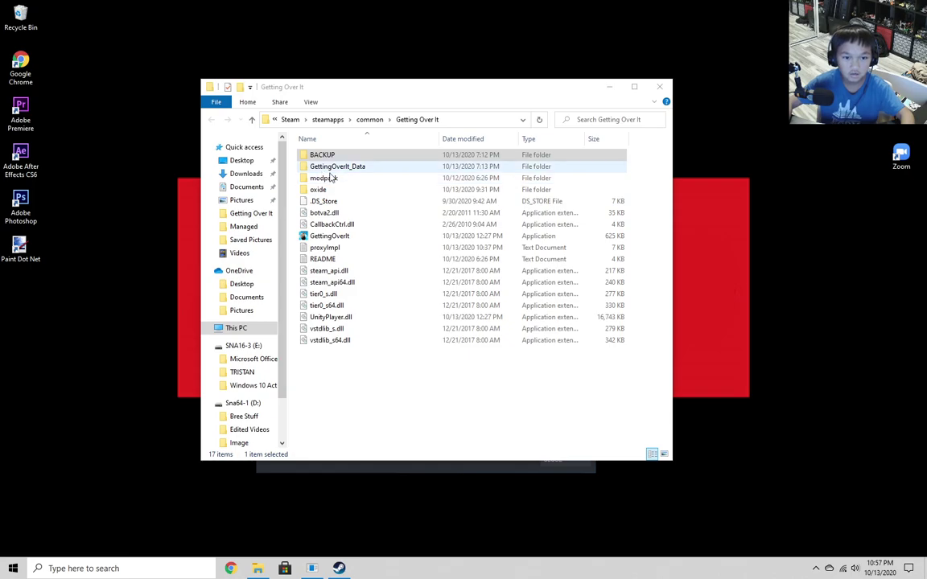
Show the Managed folder inside GettingOverIt_Data and return to the main Getting Over It folder.
click(333, 169)
double_click(333, 169)
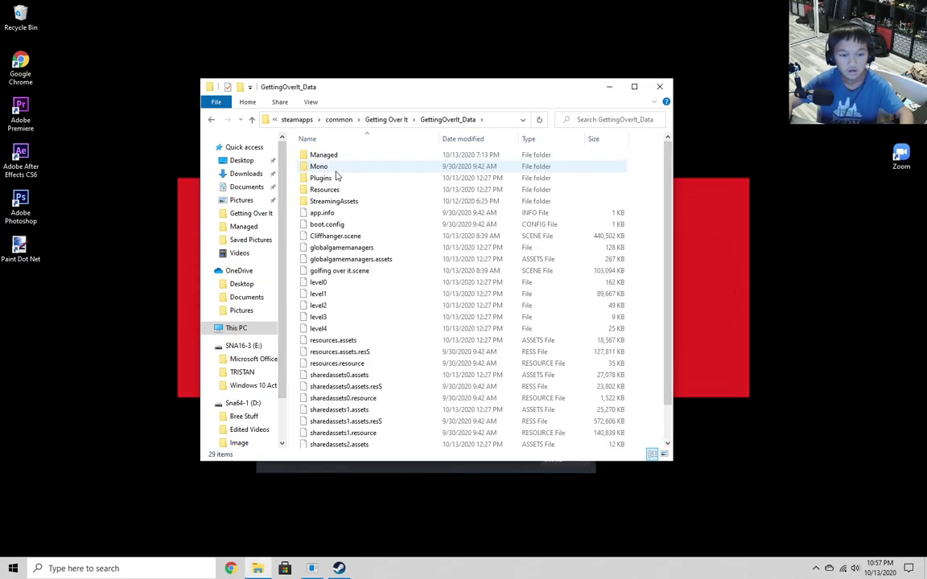
key(alt+Left)
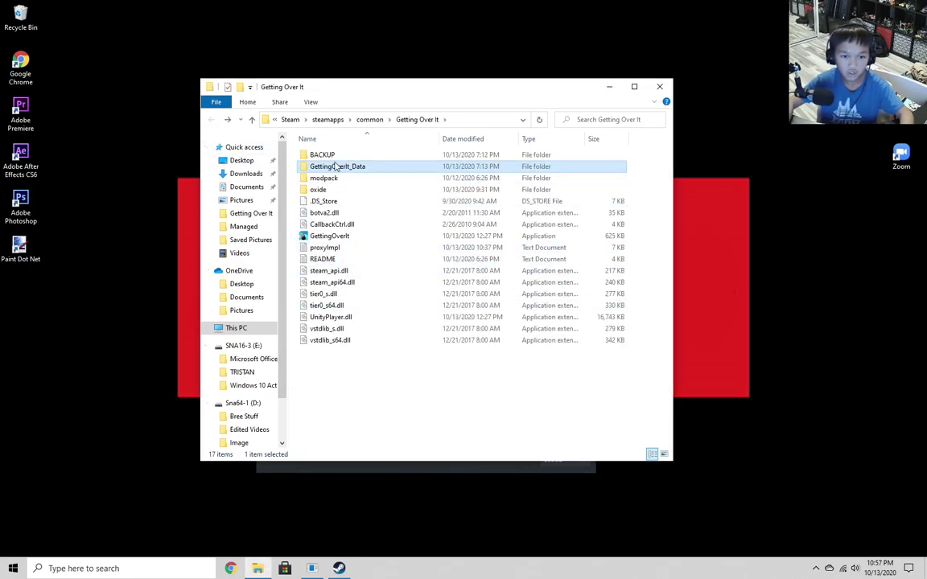
double_click(336, 167)
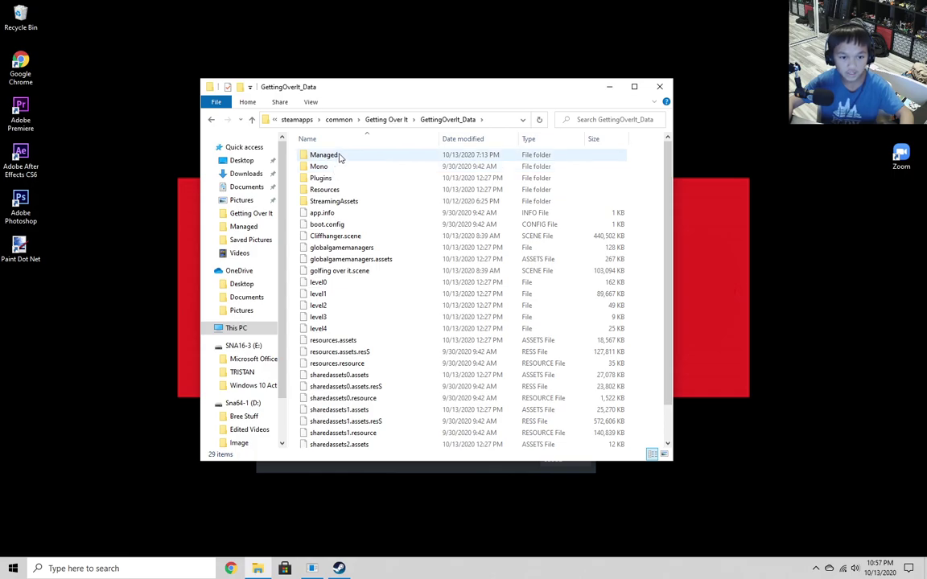
double_click(339, 157)
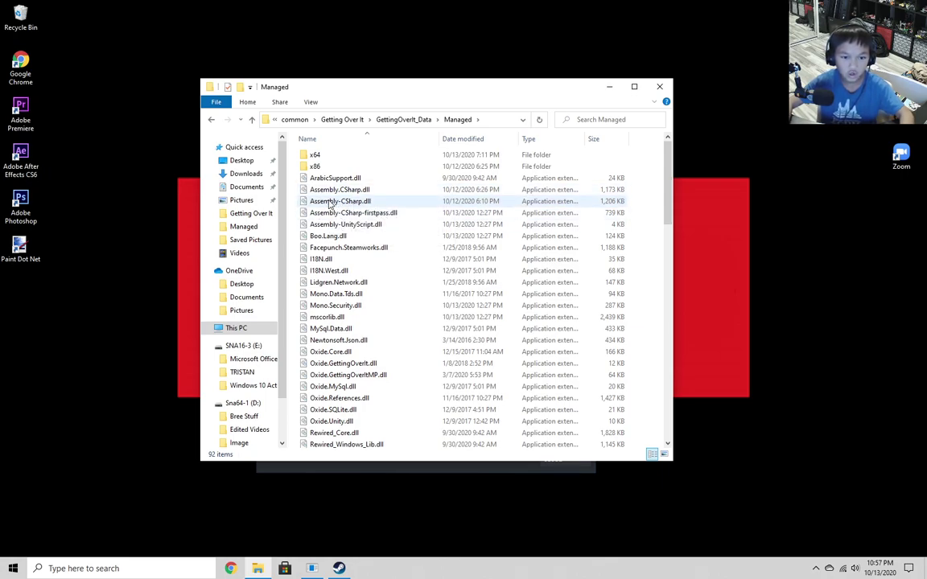
click(211, 120)
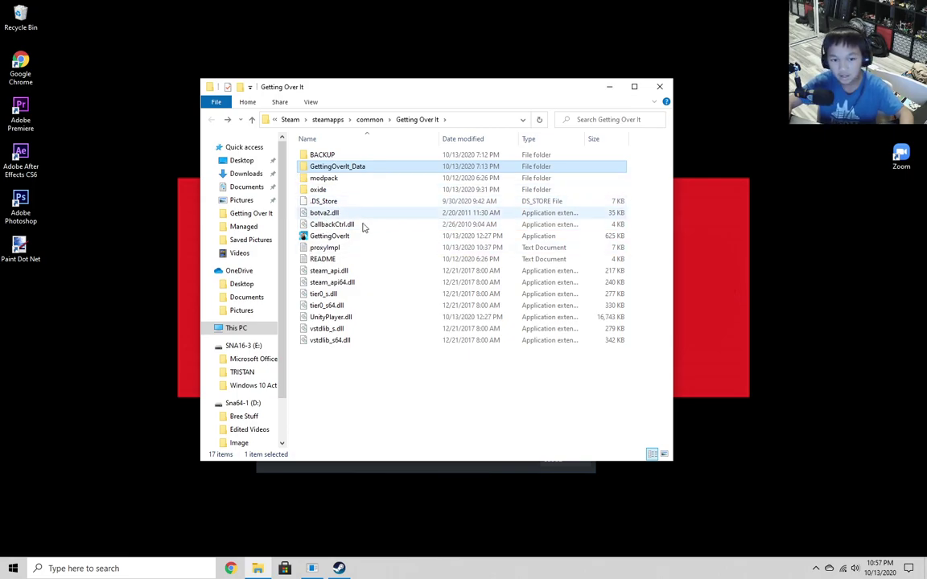
double_click(313, 166)
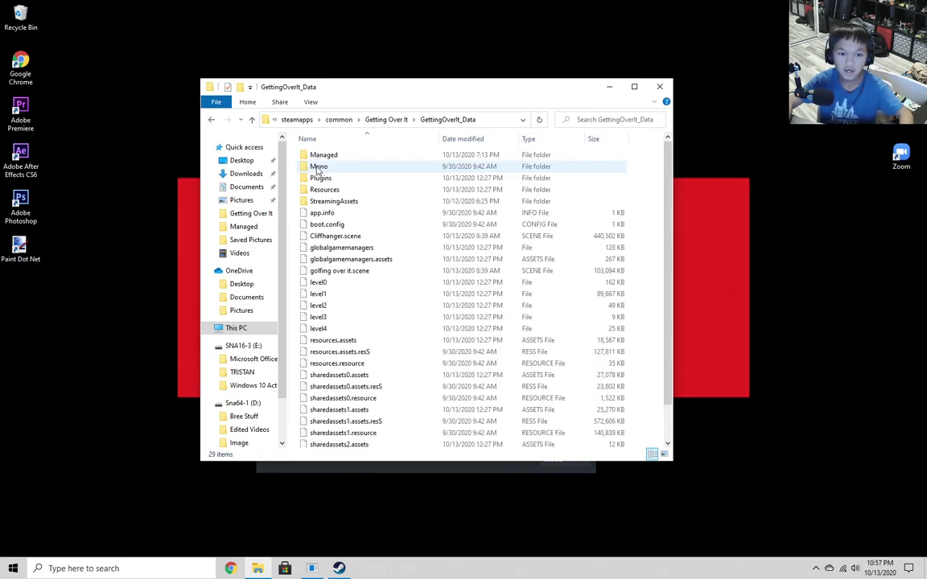
double_click(315, 155)
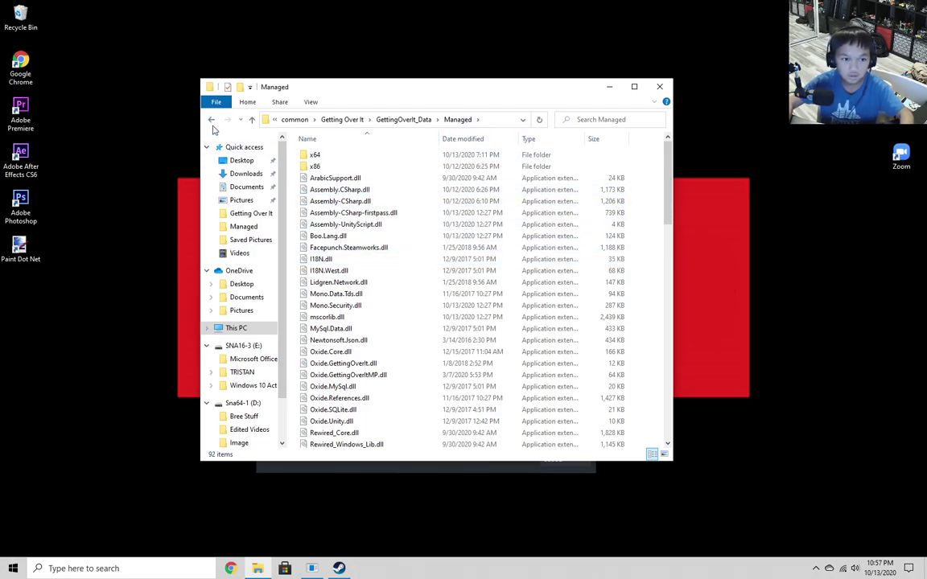
double_click(210, 119)
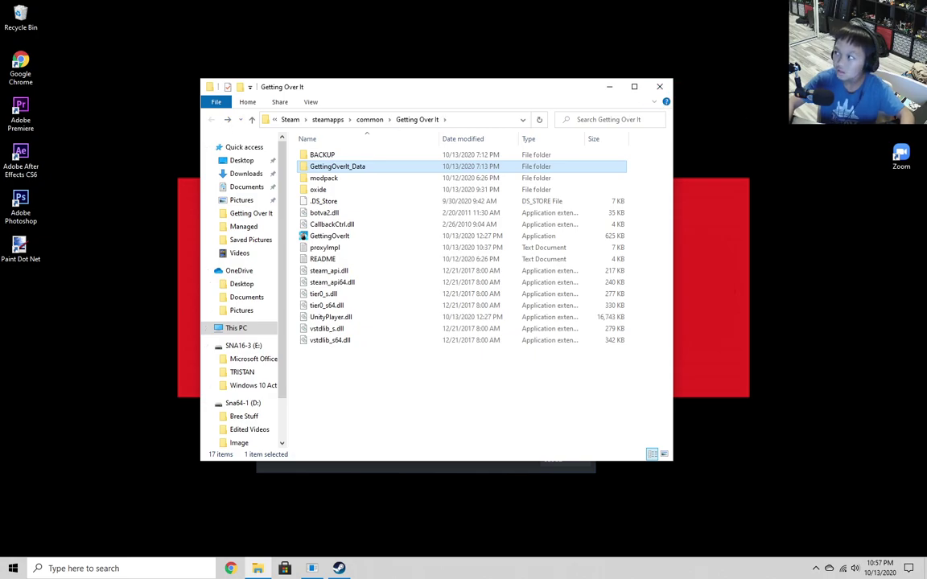
Recheck the modpack download links in Discord, close it, and open the BACKUP folder of Getting Over It.
click(659, 86)
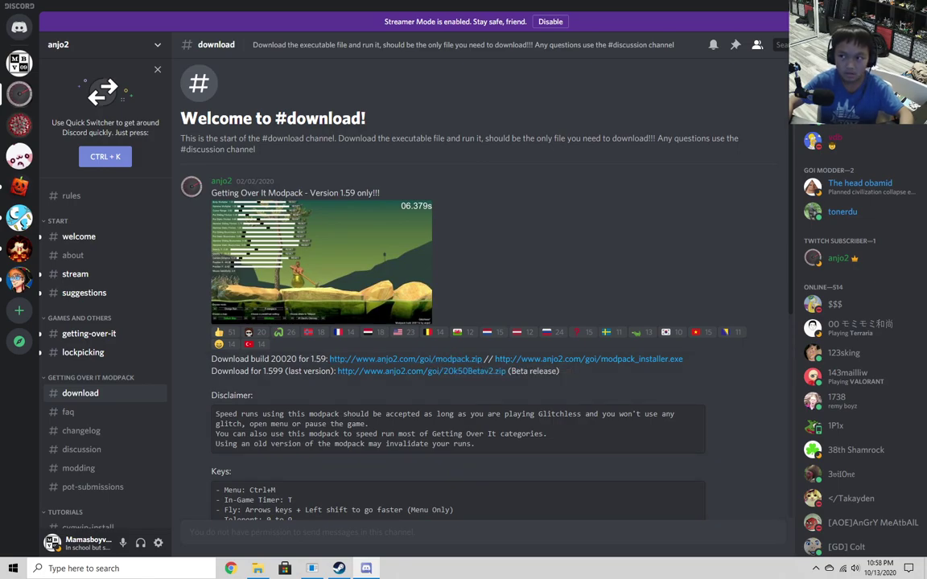
key(alt+F4)
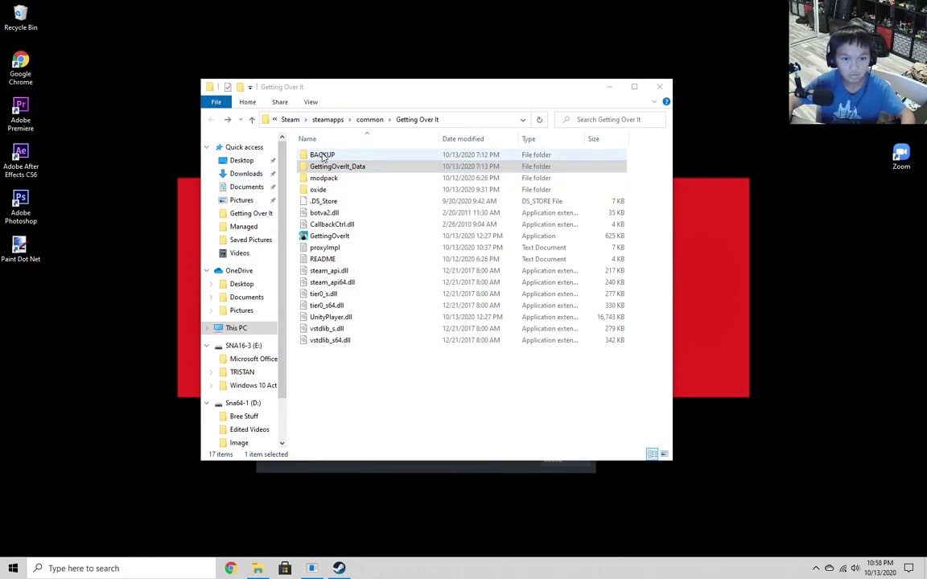
click(317, 156)
double_click(317, 156)
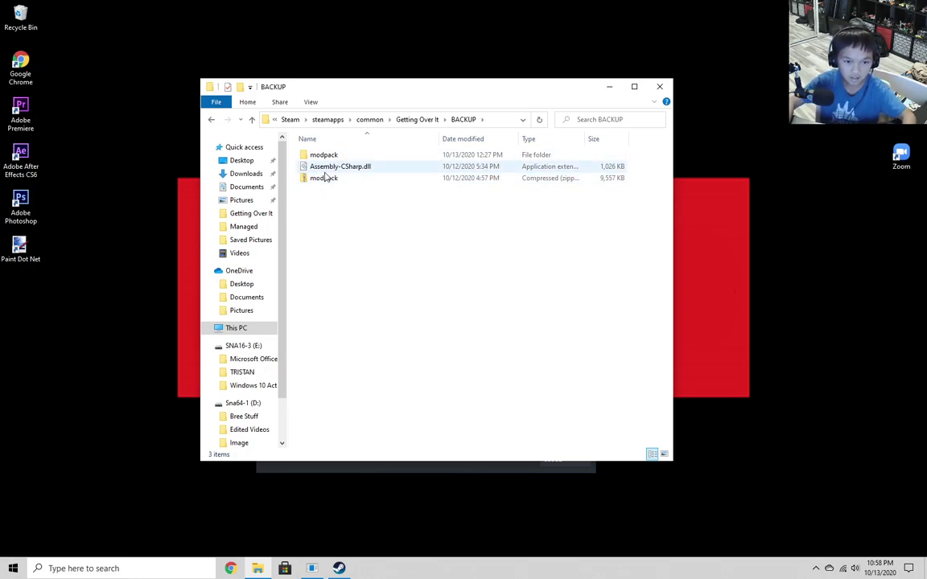
Examine the extraction options of the modpack archive and the contents of the modpack folder in BACKUP, and return to the Getting Over It folder.
right_click(325, 178)
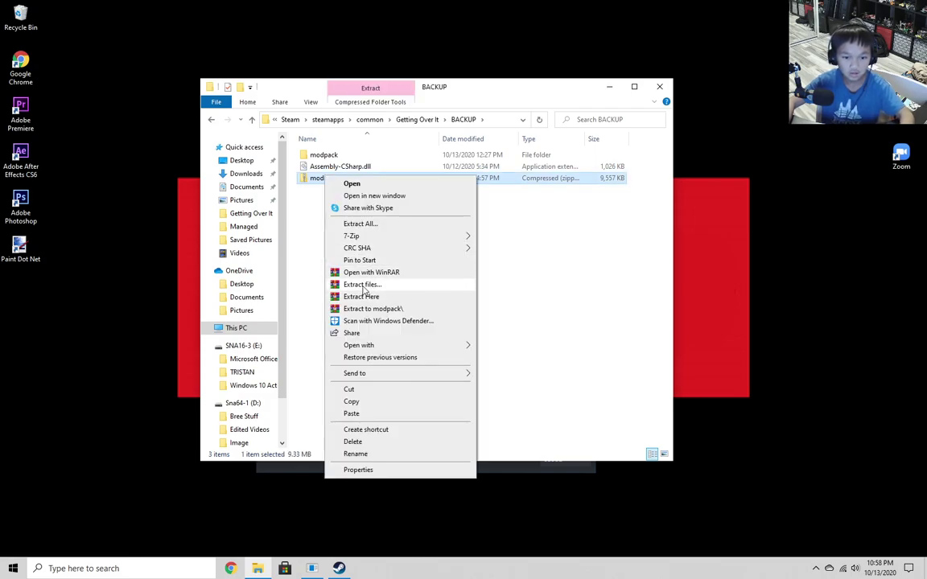
click(507, 262)
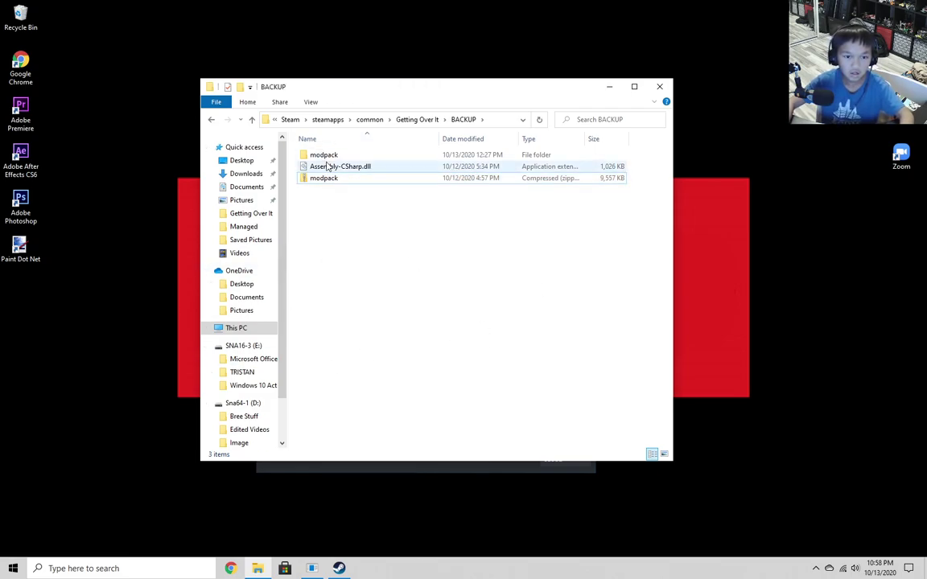
double_click(322, 155)
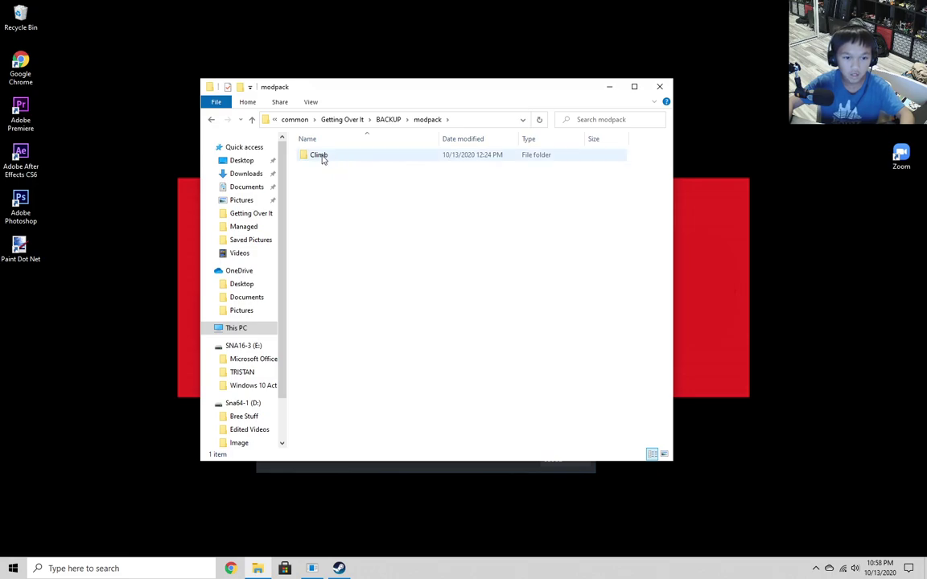
click(212, 119)
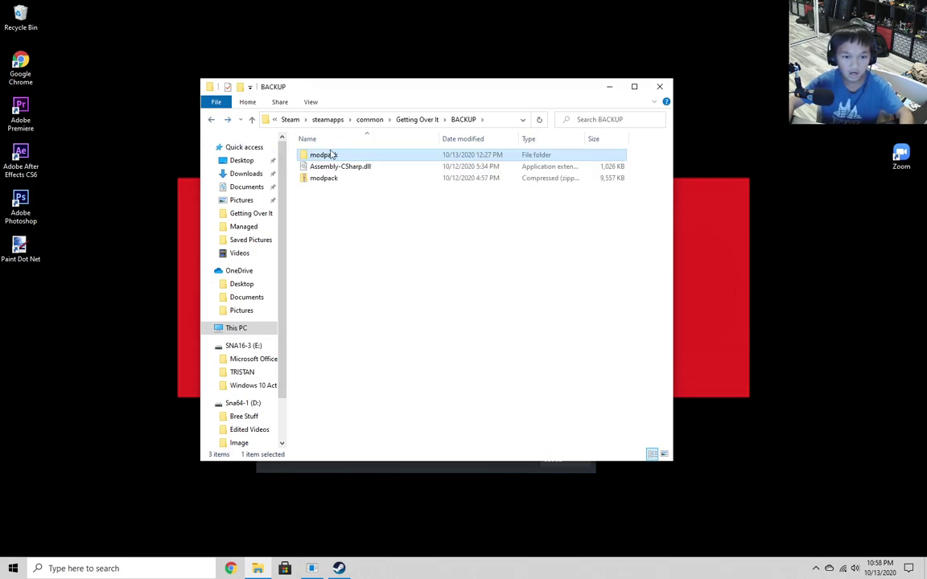
double_click(330, 156)
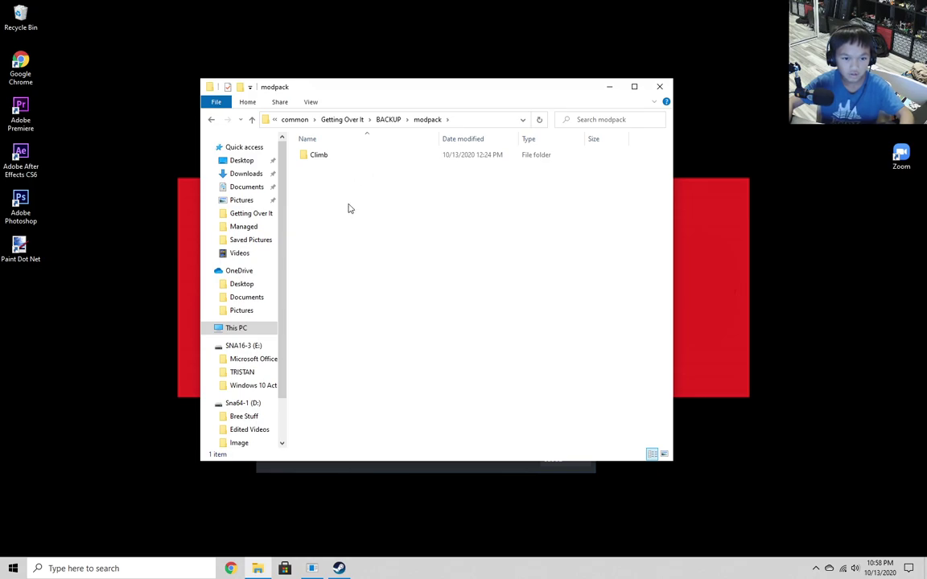
click(211, 119)
click(229, 121)
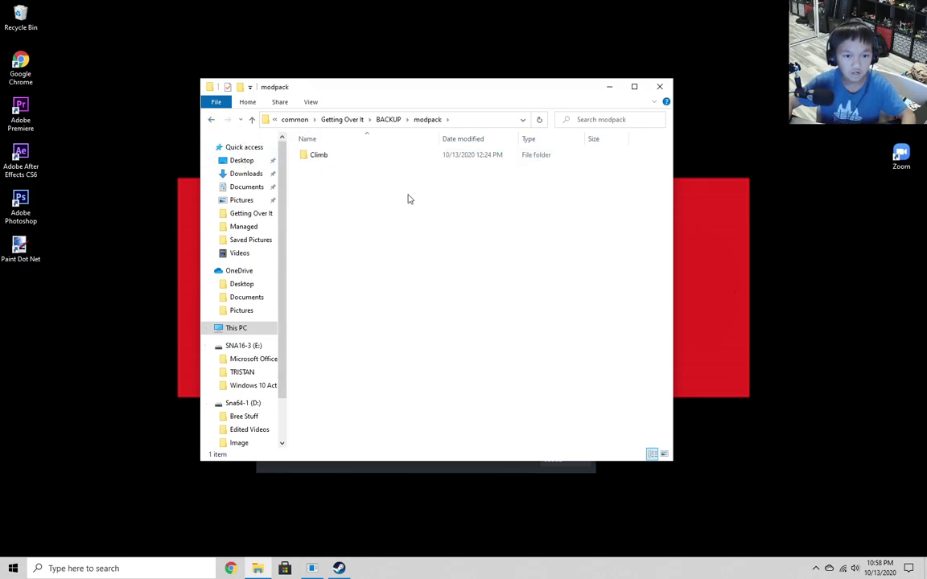
click(211, 120)
click(211, 121)
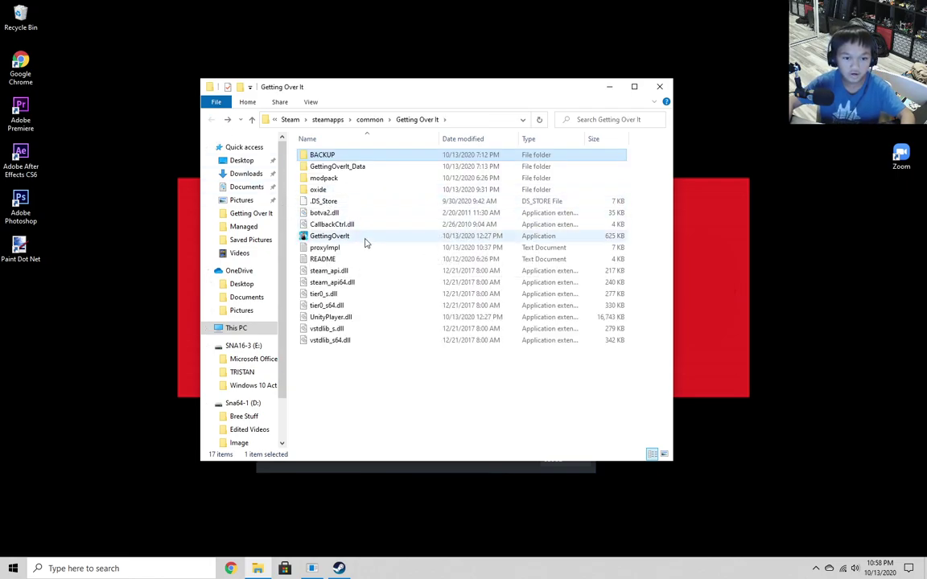
drag(796, 143, 747, 233)
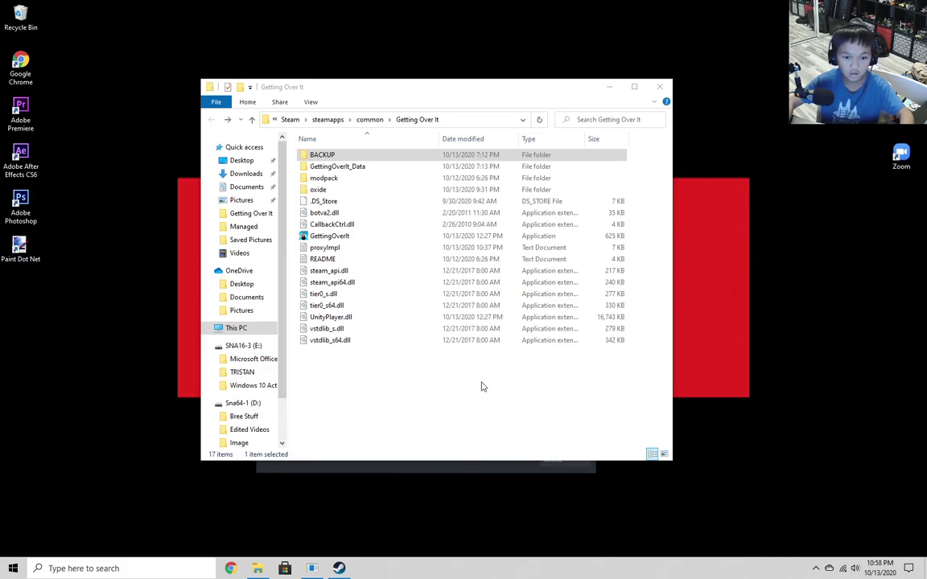
drag(716, 4, 860, 486)
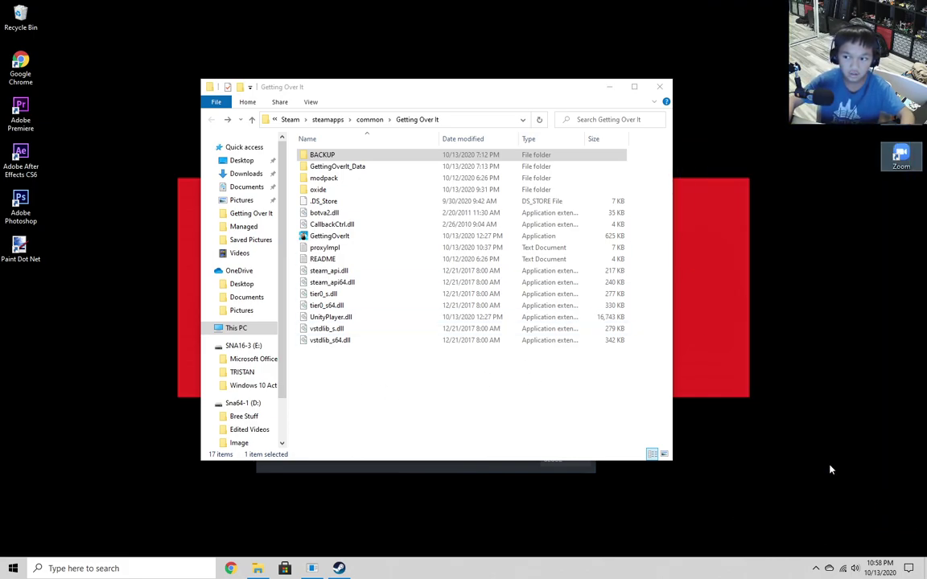
click(333, 379)
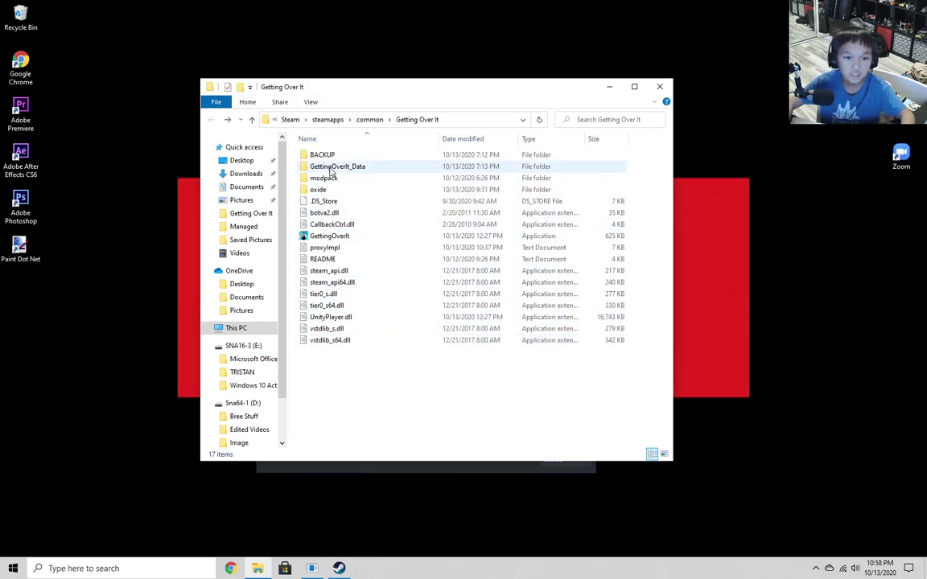
Review the DLL files in the Managed folder of GettingOverIt_Data and go back to the Getting Over It folder.
double_click(341, 166)
double_click(344, 156)
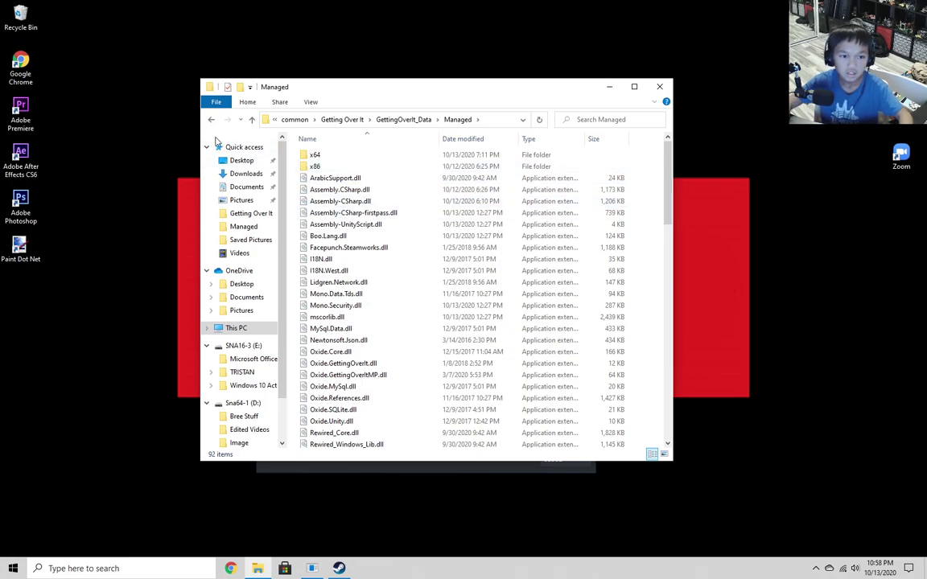
click(212, 120)
click(212, 121)
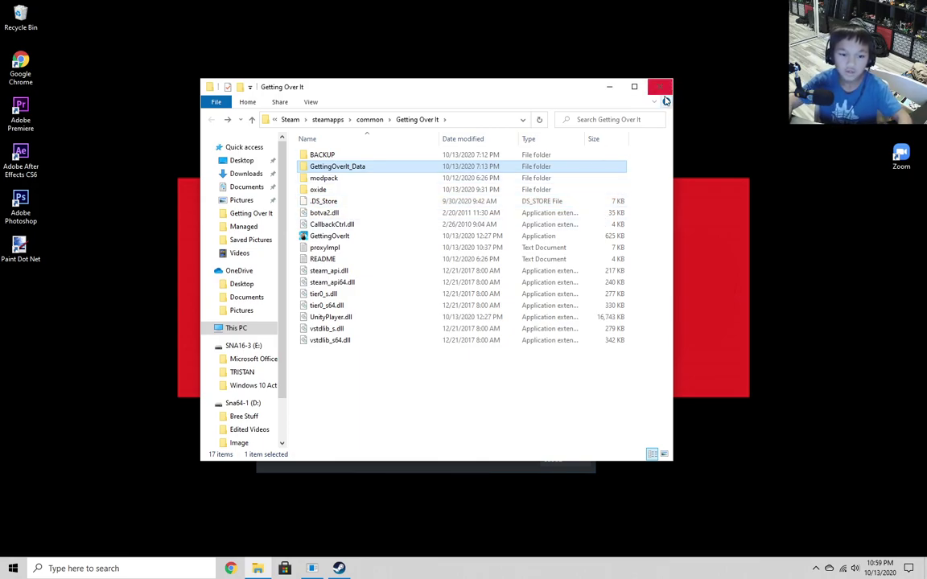
Point out the path to the Managed folder once more, and close the file window and the game's Steam properties.
double_click(332, 167)
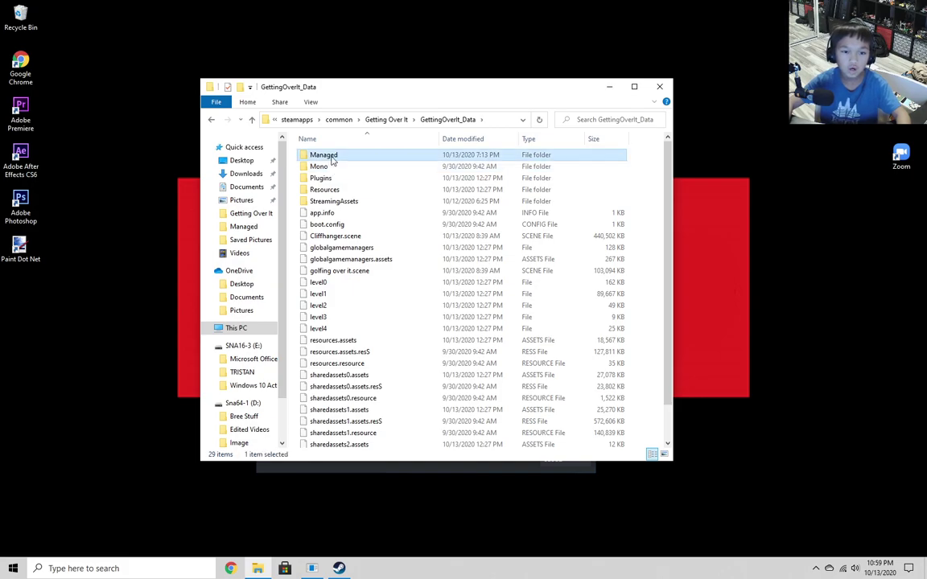
double_click(318, 154)
click(211, 119)
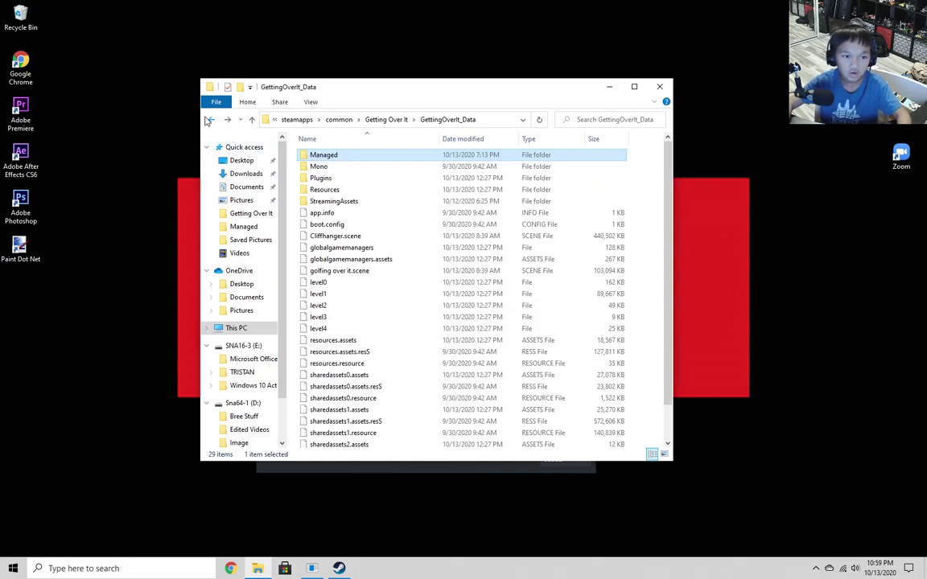
click(211, 119)
click(660, 87)
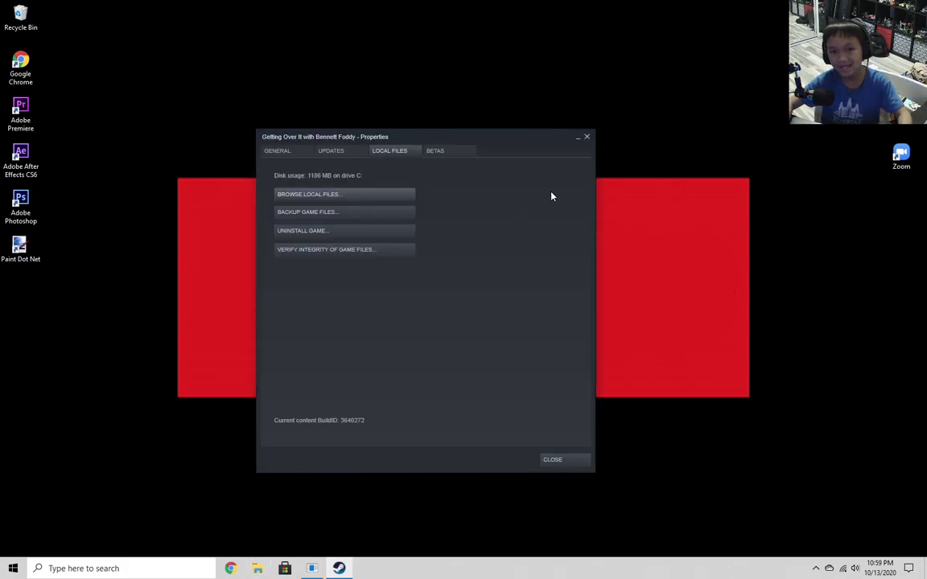
click(548, 460)
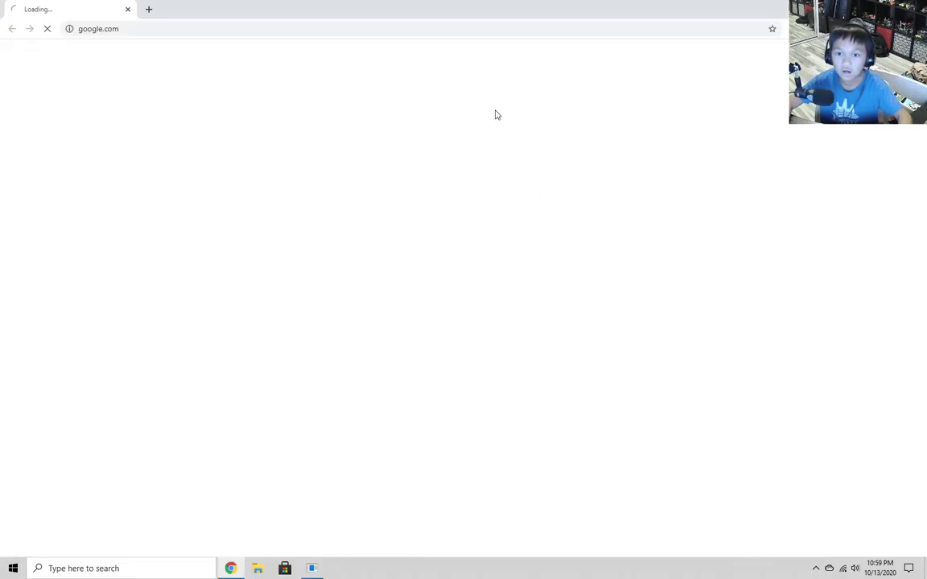
Switch to Chrome, dismiss the Roblox+ notification and open YouTube.
click(149, 9)
click(127, 10)
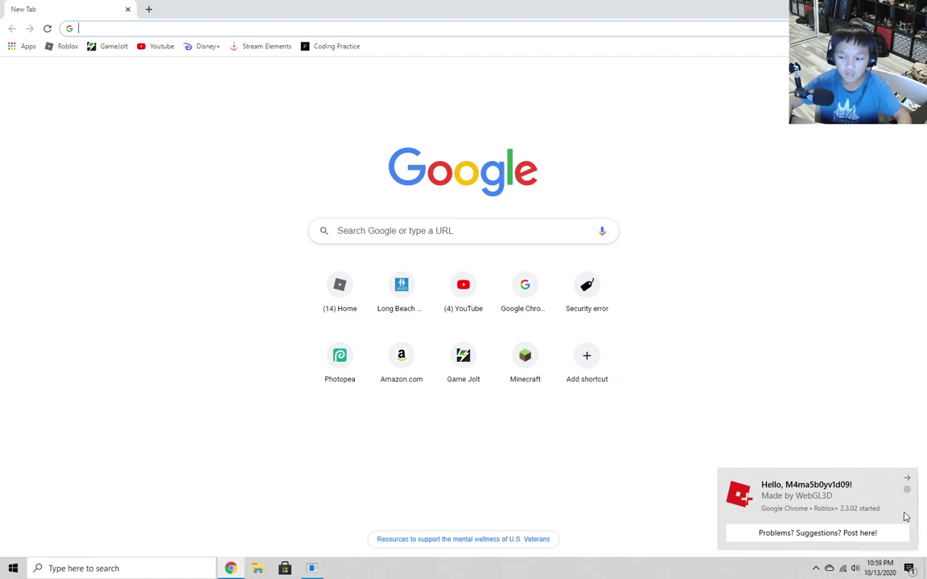
click(912, 480)
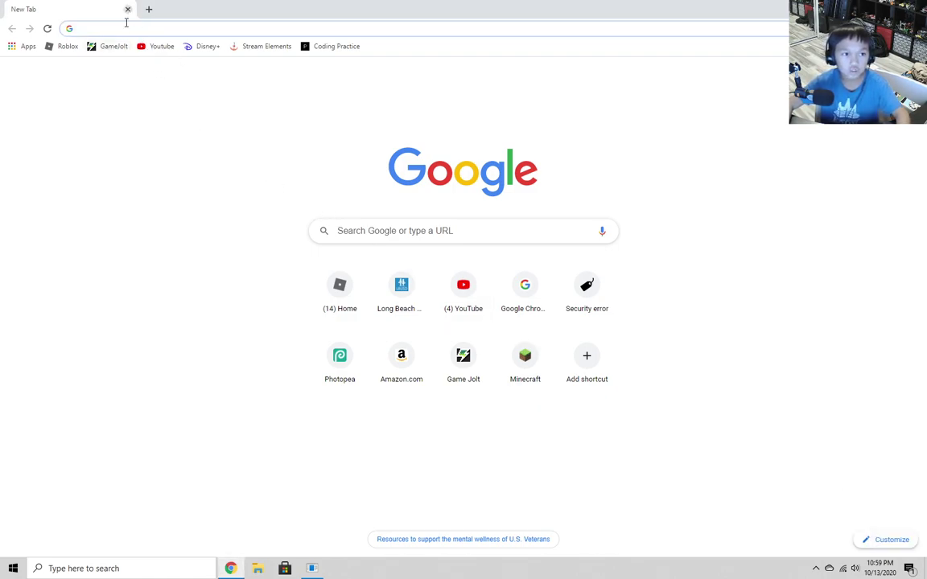
click(141, 47)
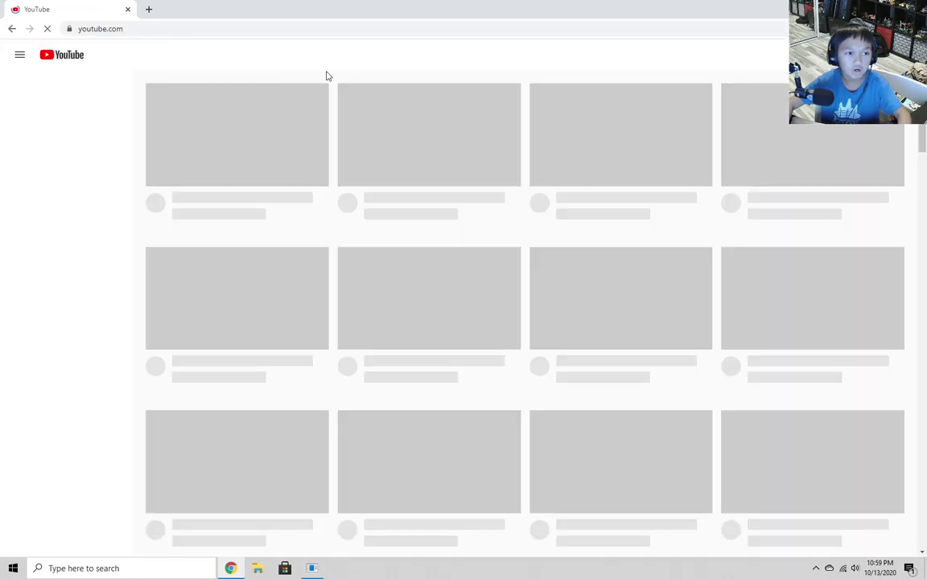
Search YouTube for "Codyumm" and look over the channel's videos.
click(386, 58)
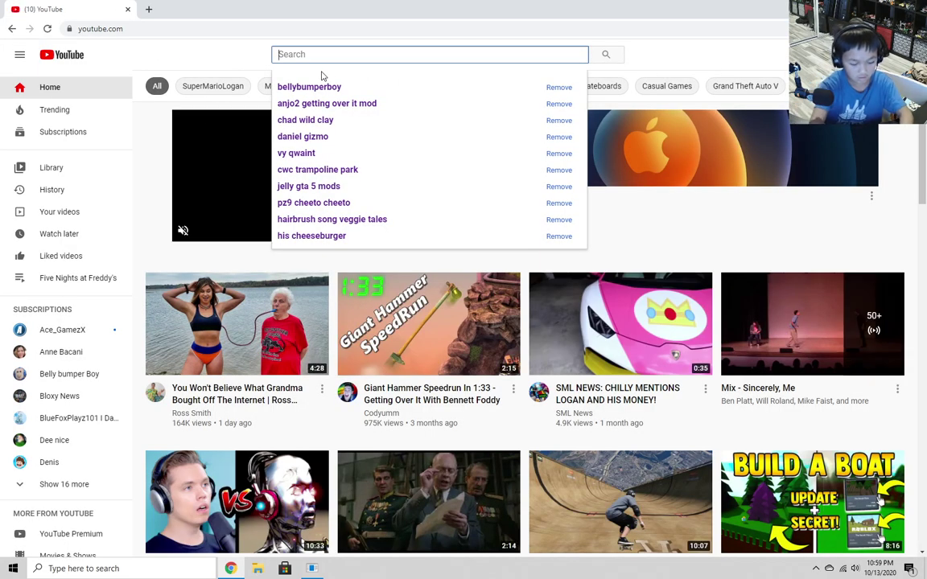
text(Codyumm)
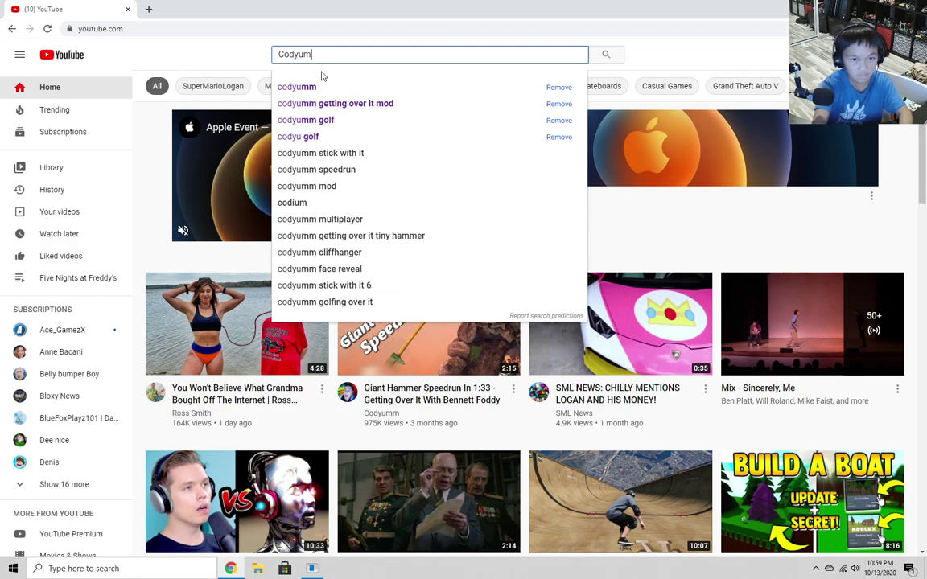
key(Return)
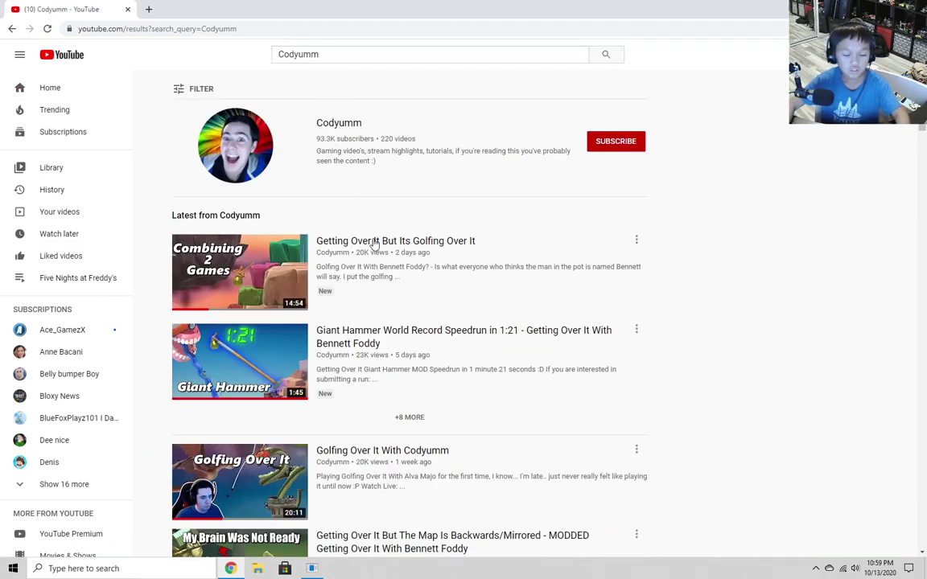
scroll(370, 234, down, 1)
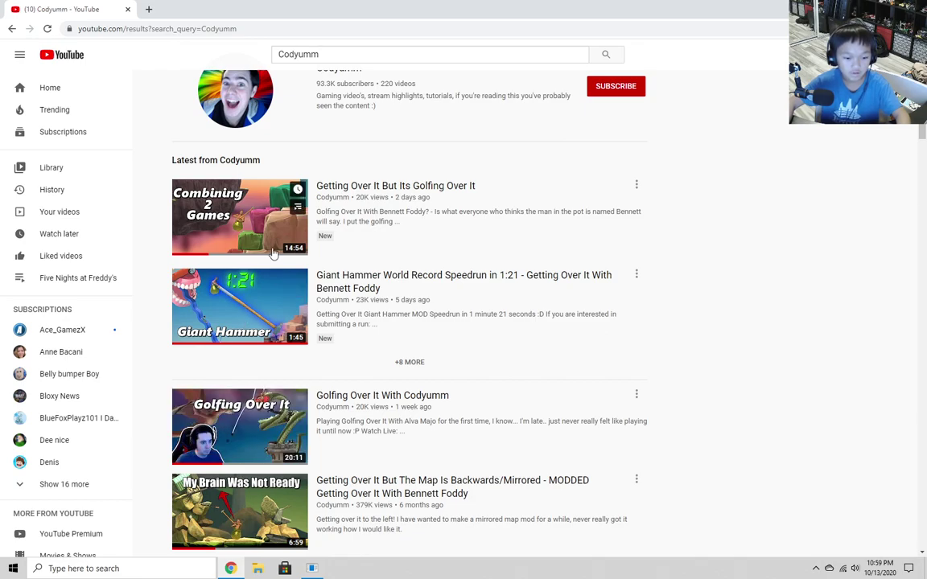
Search YouTube for "codyumm golfing over it" and open the video "I Made A Golf Game In Getting Over It.".
click(358, 49)
text(G)
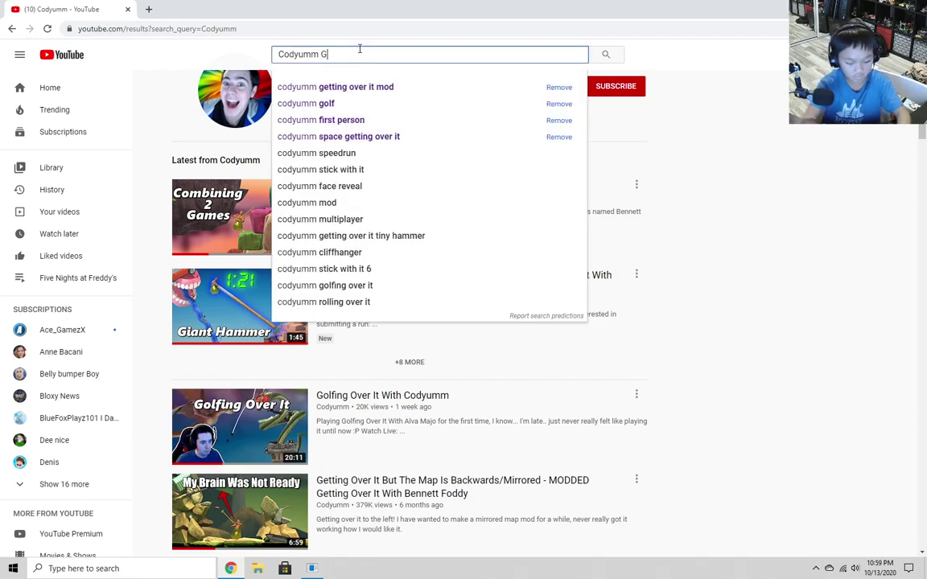
text(olfign)
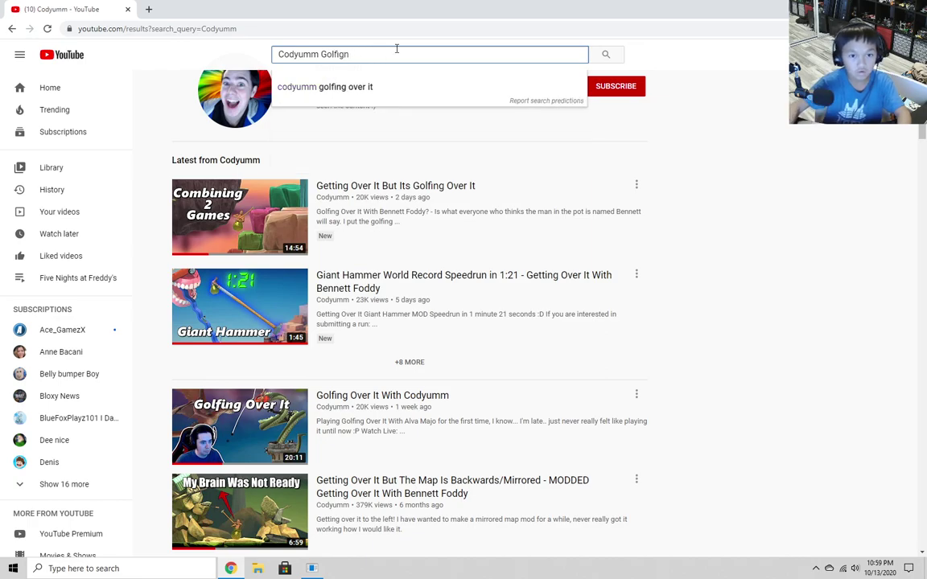
click(345, 90)
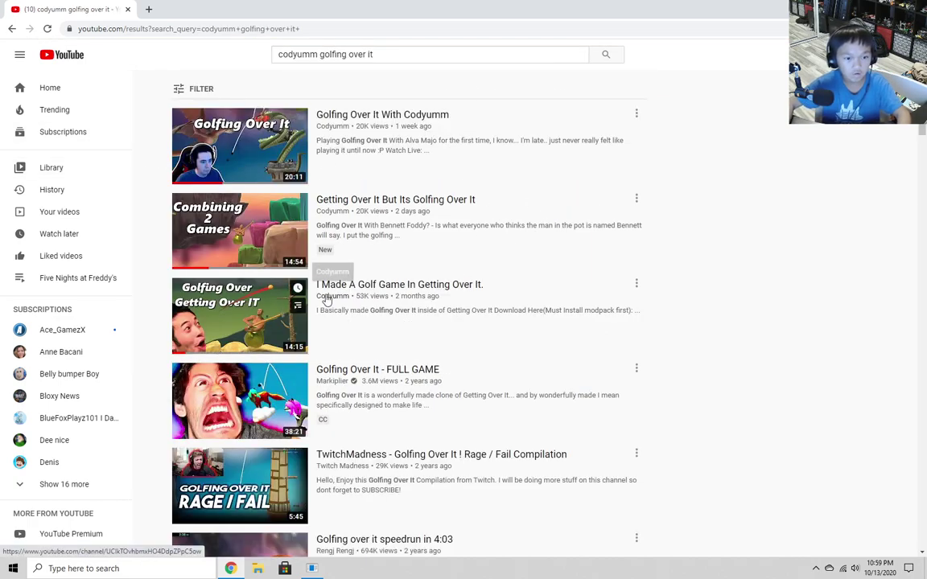
click(216, 330)
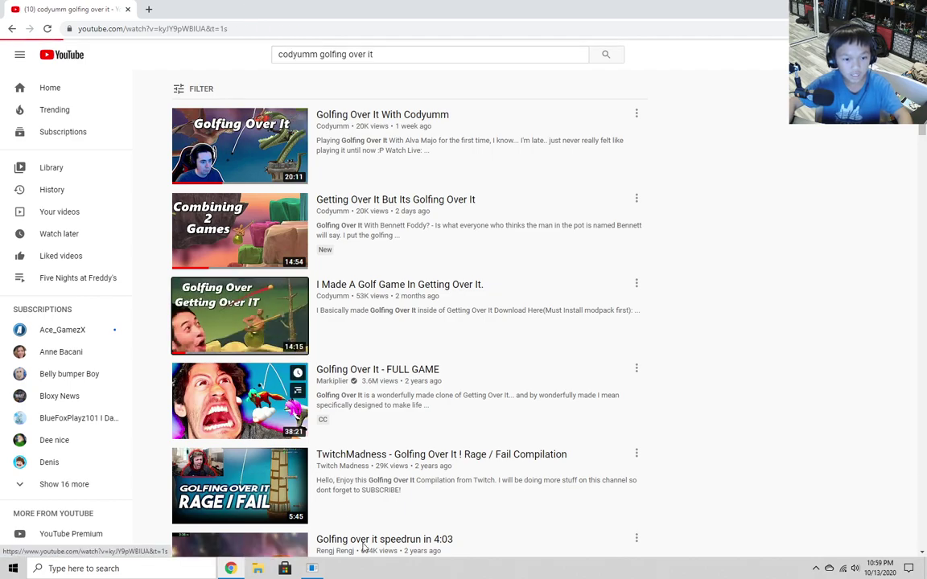
Expand the video's description, open the mod's Google Drive download link to view the Assembly-CSharp.dll page, and close that page.
scroll(321, 378, down, 3)
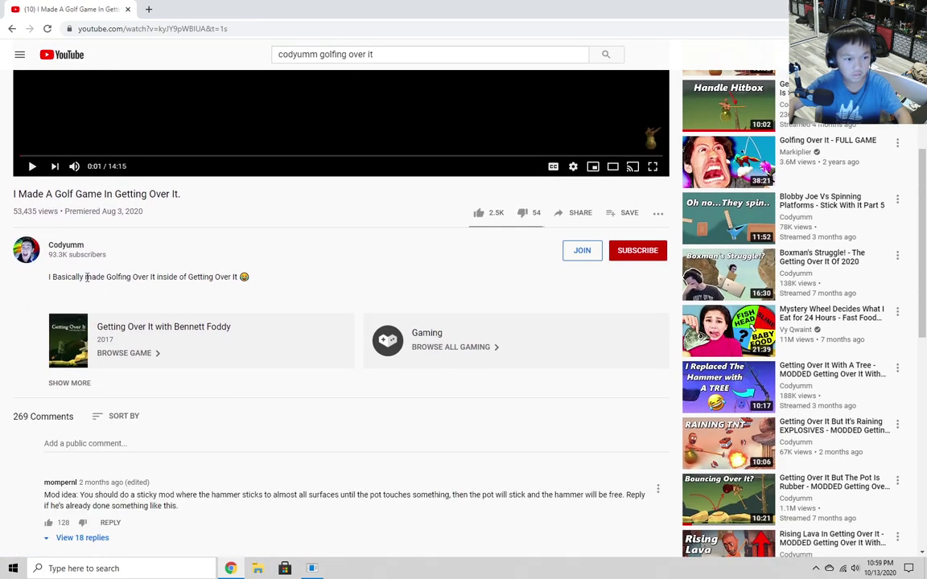
click(77, 383)
scroll(174, 428, down, 1)
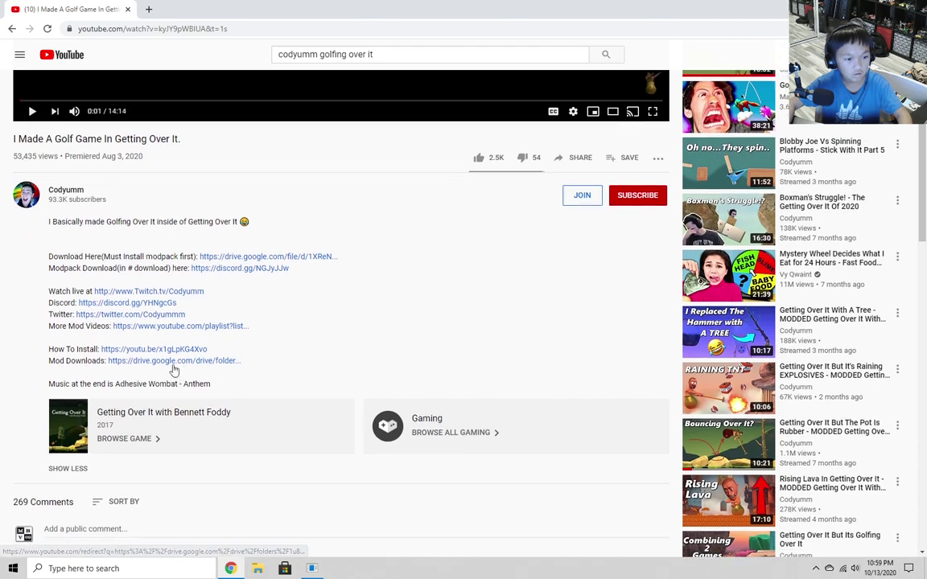
click(254, 256)
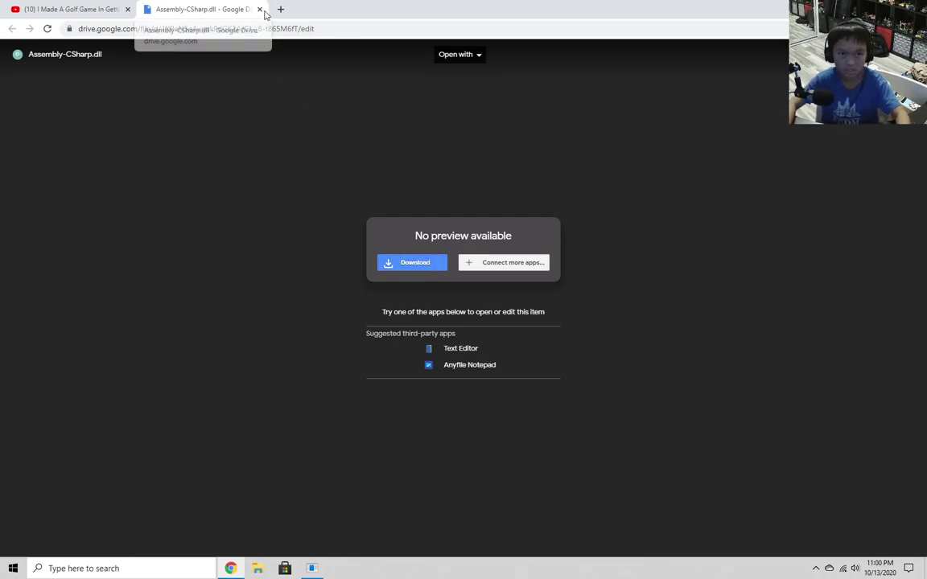
click(259, 9)
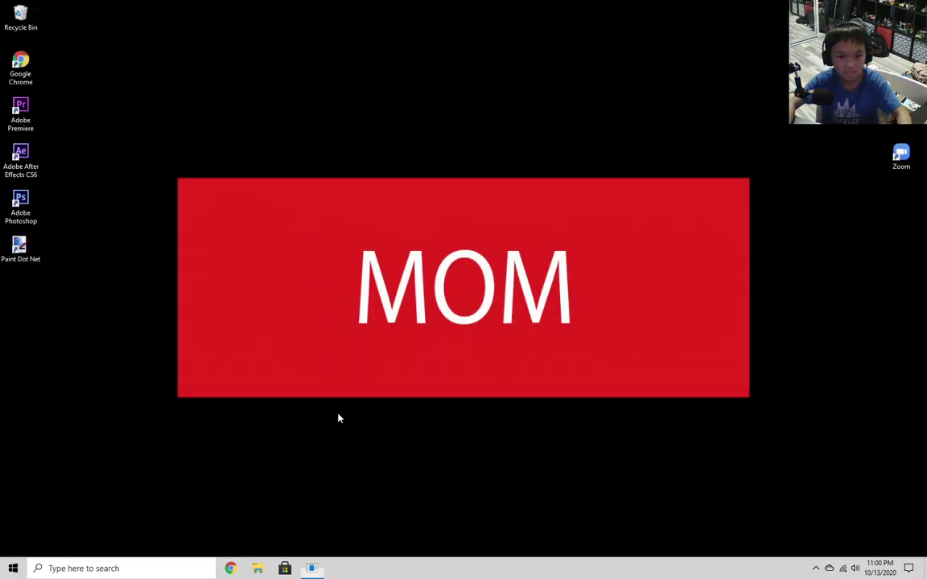
Switch to File Explorer and open the Managed folder inside Getting Over It's GettingOverIt_Data folder.
click(257, 568)
click(450, 166)
double_click(450, 166)
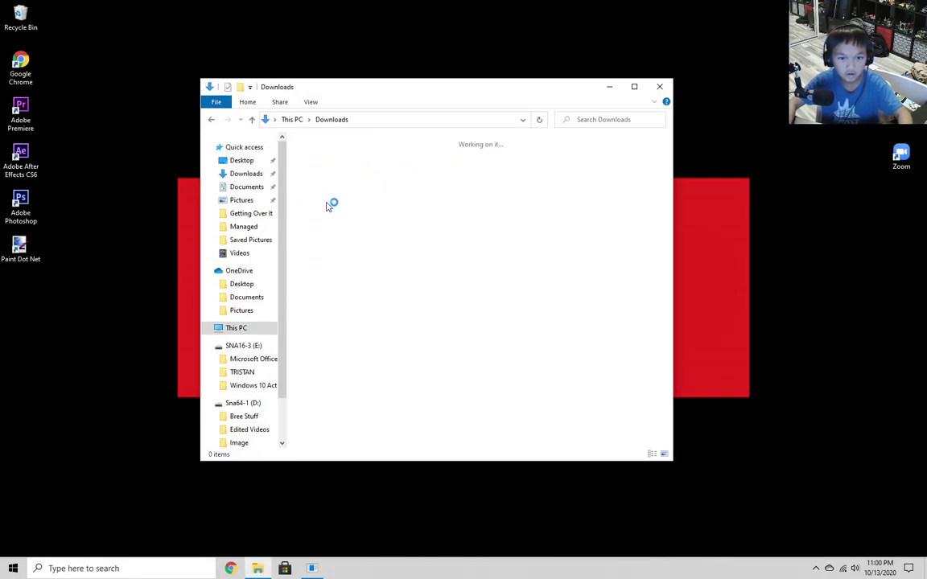
click(212, 120)
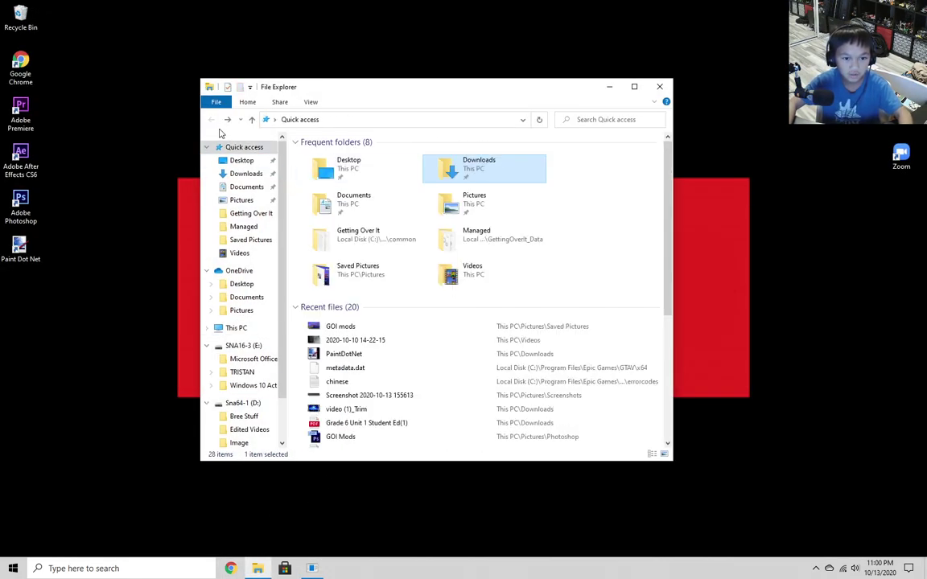
double_click(382, 247)
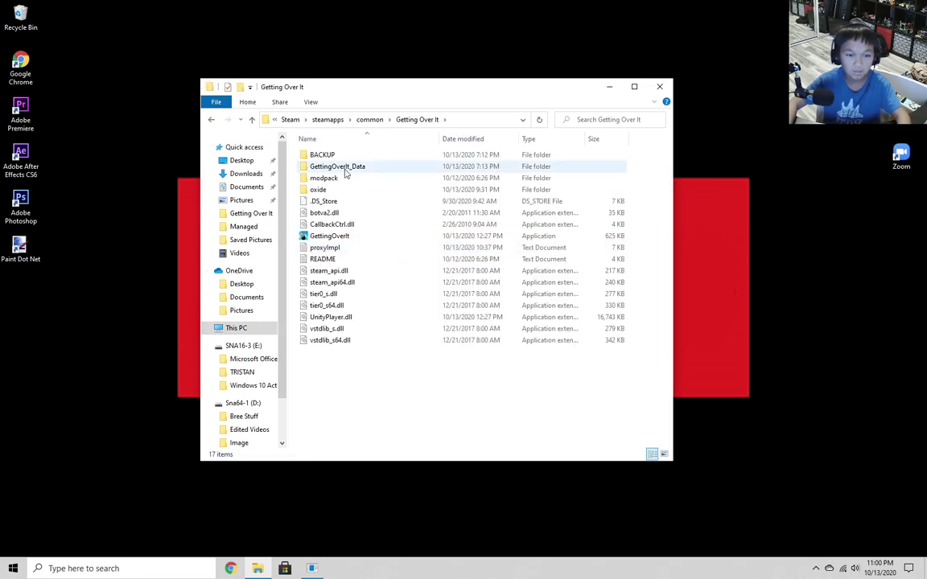
double_click(337, 169)
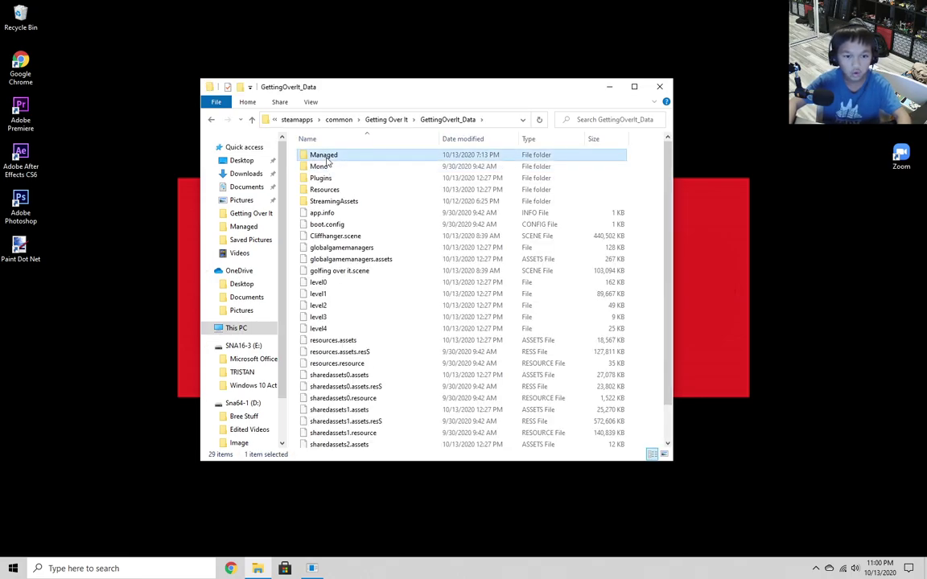
double_click(322, 155)
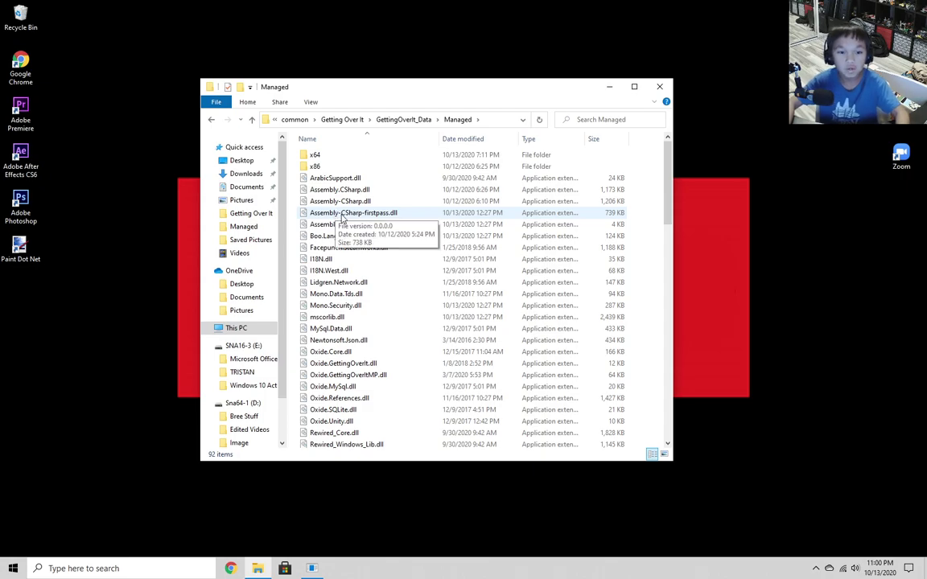
Go back to the Getting Over It folder, reopen GettingOverIt_Data and review the scene and asset files.
click(210, 120)
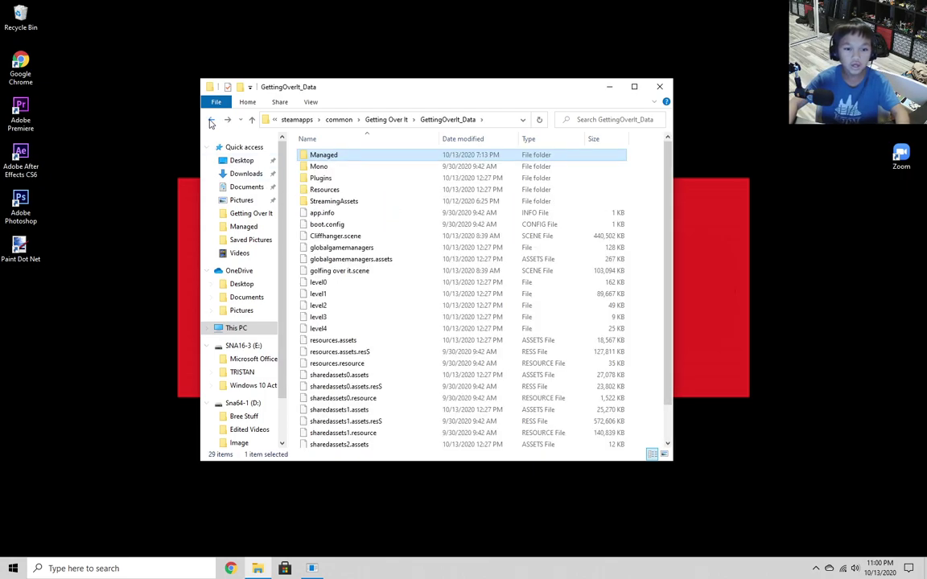
click(211, 120)
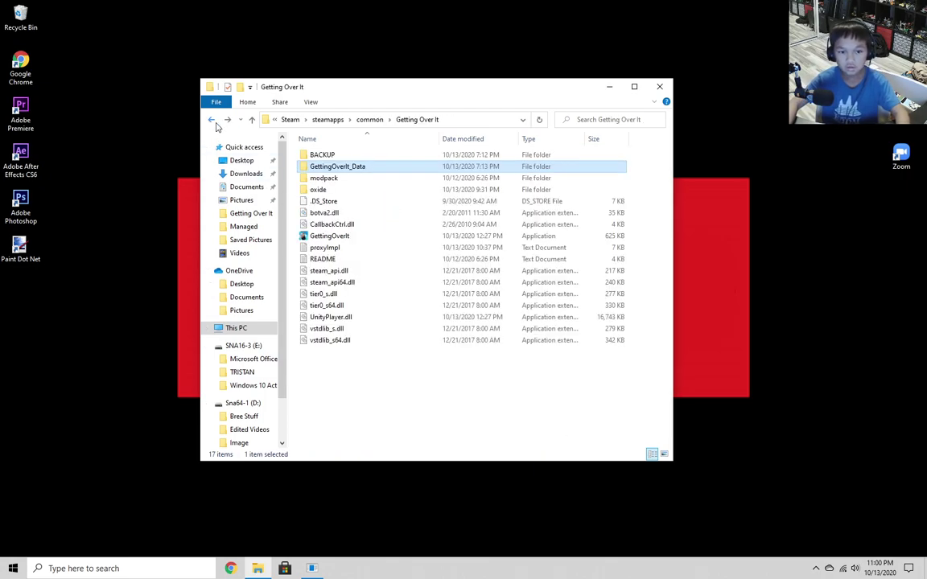
double_click(337, 167)
scroll(351, 314, down, 1)
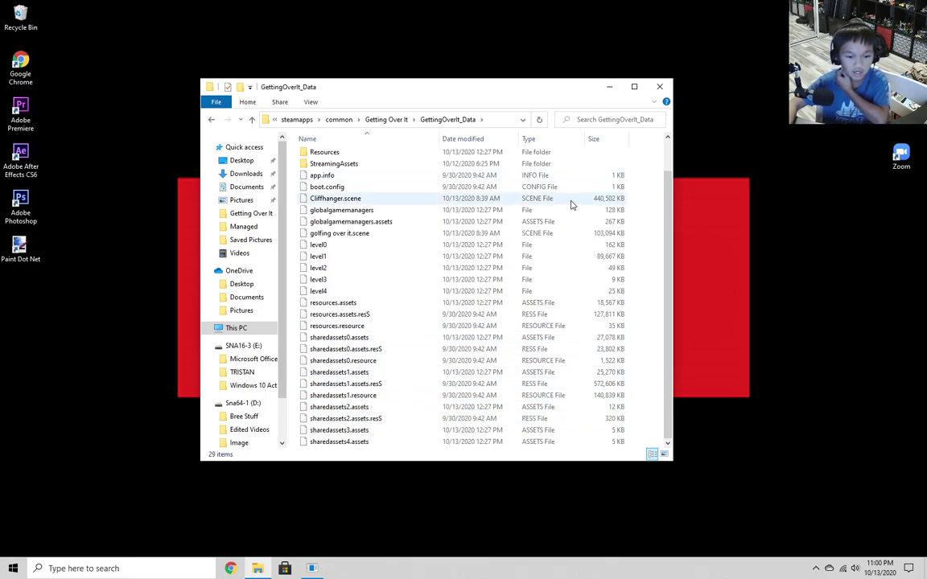
click(354, 301)
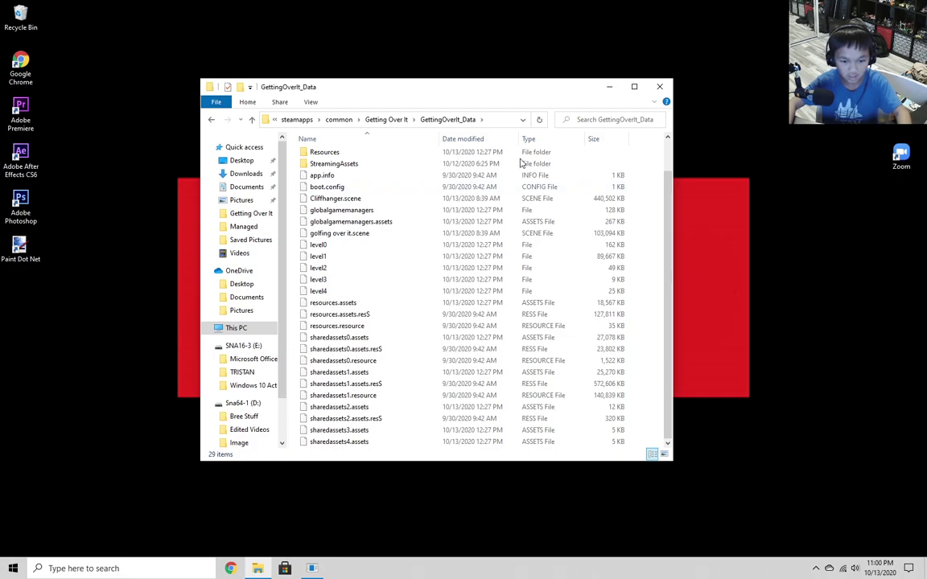
scroll(358, 242, up, 1)
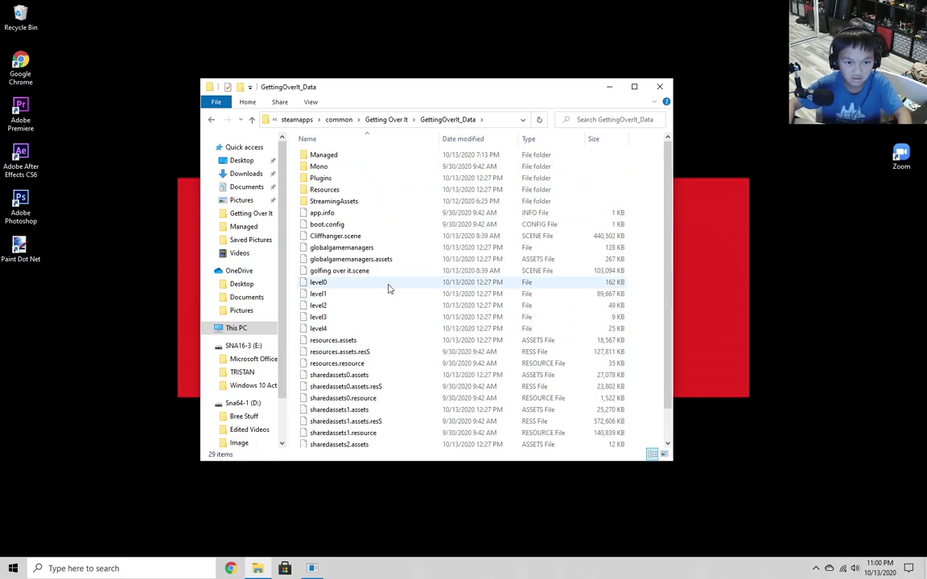
Move Assembly-CSharp.dll from the Managed folder onto the desktop.
double_click(344, 155)
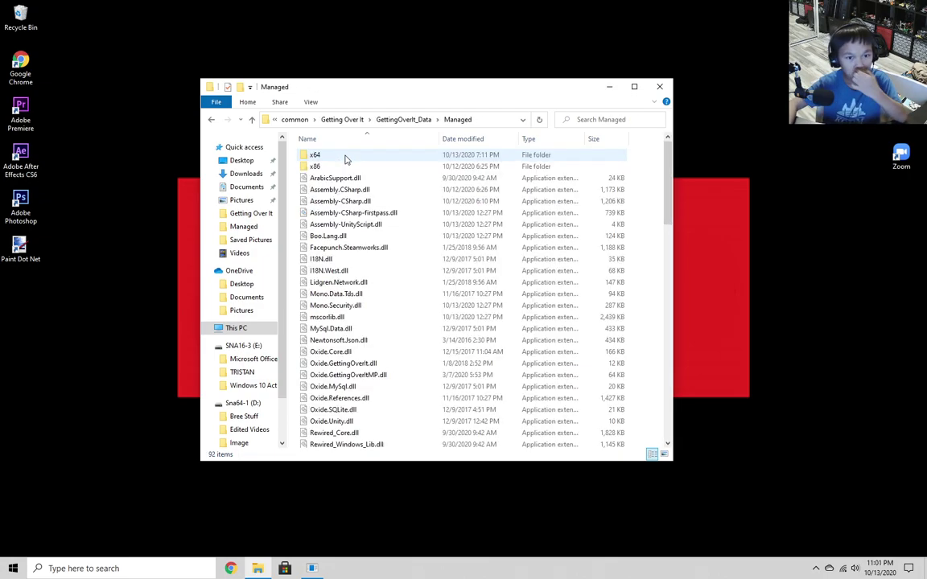
drag(330, 207, 404, 212)
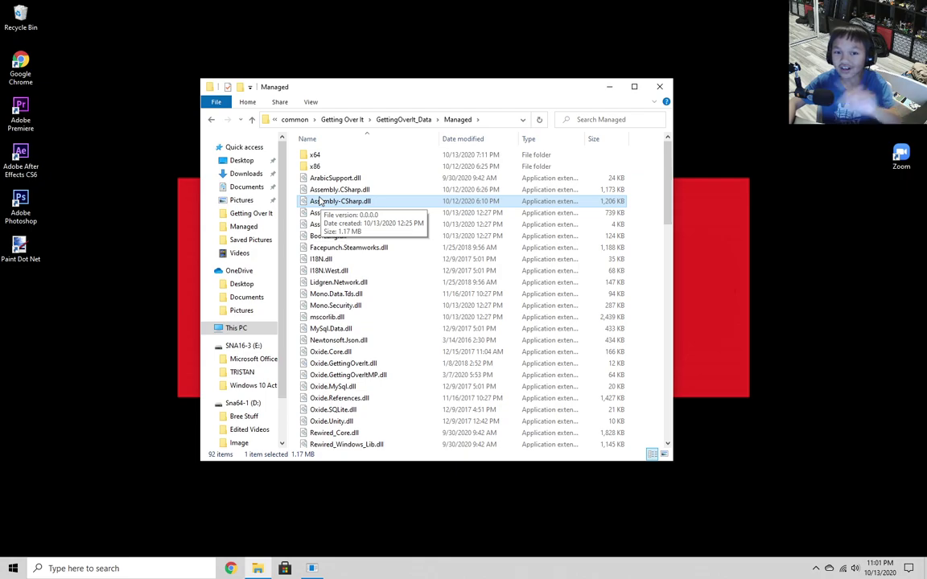
drag(317, 201, 137, 106)
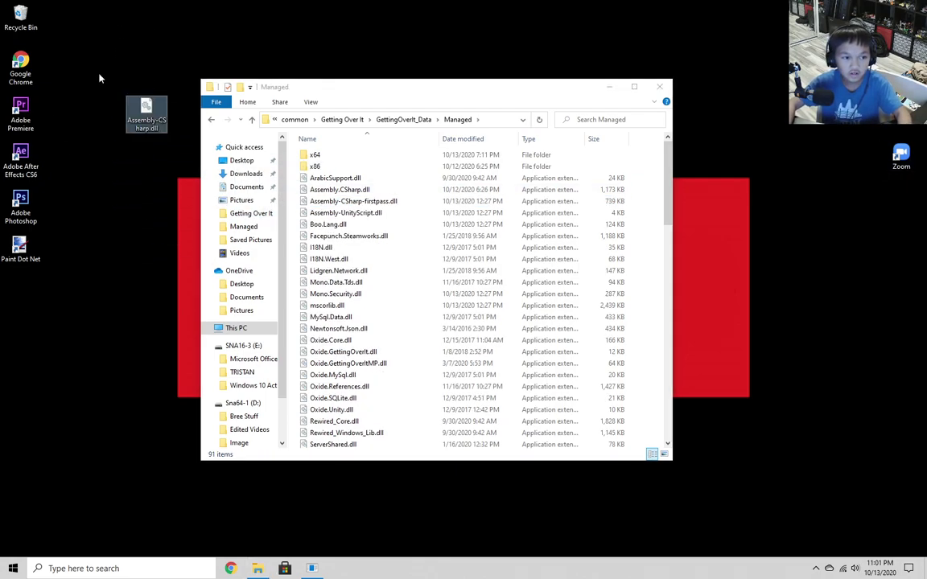
Go back to the Getting Over It folder and view the contents of its BACKUP folder.
click(211, 120)
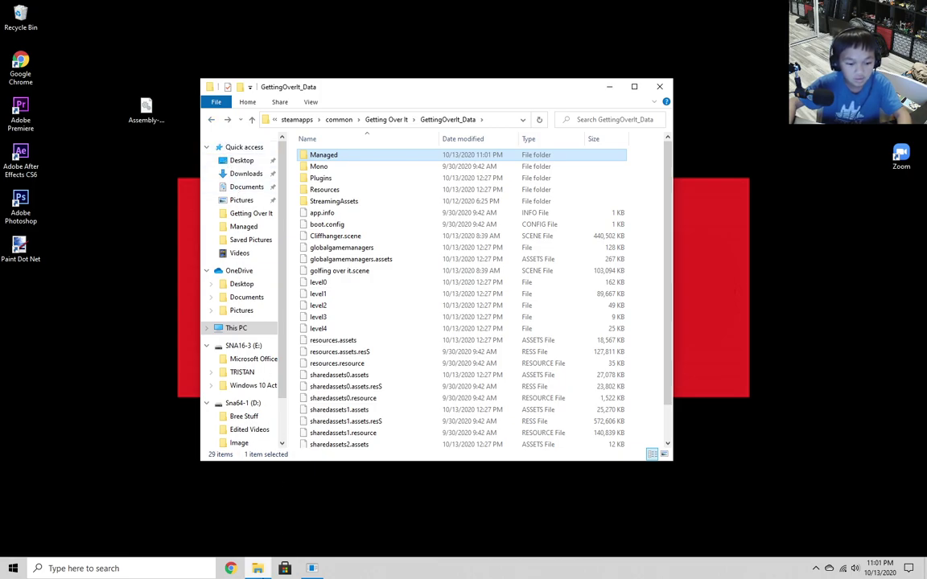
click(211, 120)
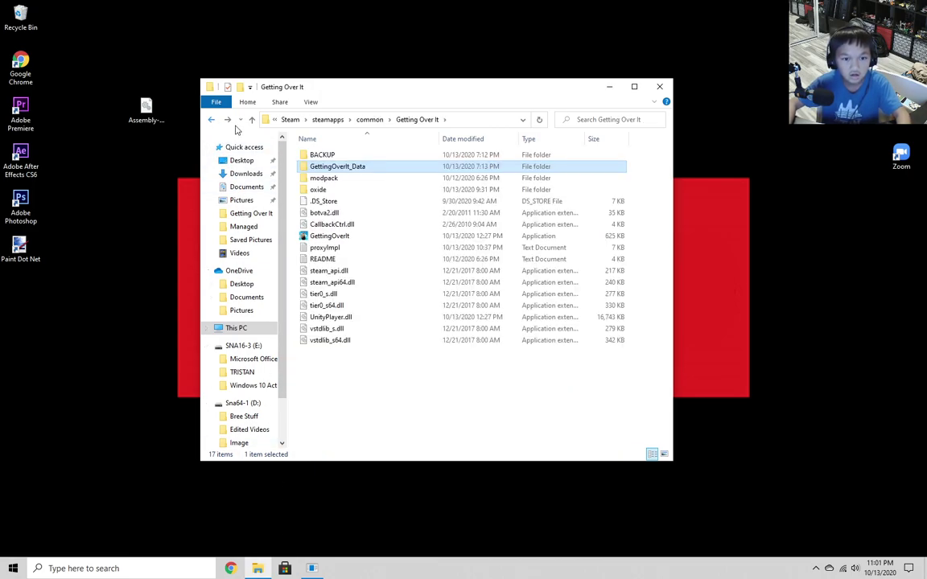
double_click(333, 157)
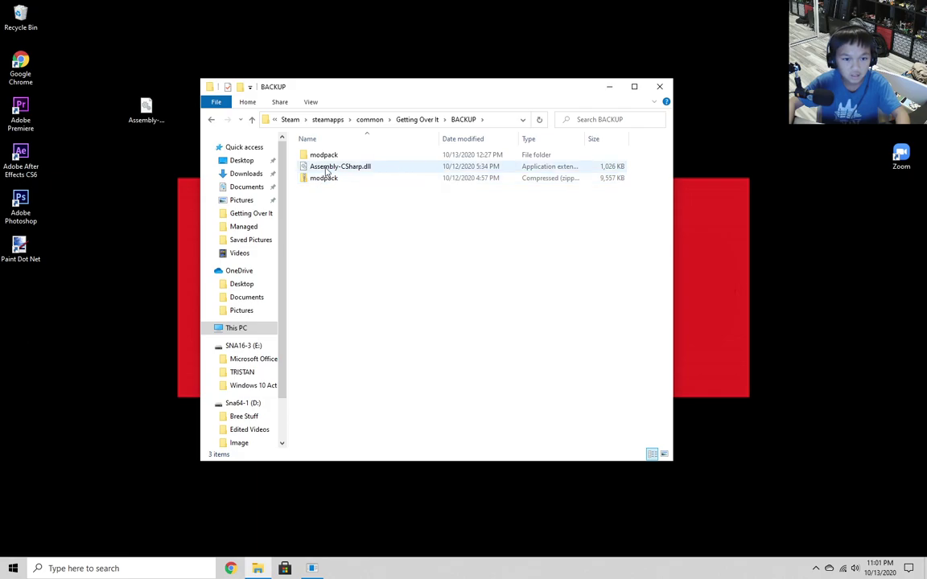
click(211, 120)
Return to the Managed folder in GettingOverIt_Data and move Assembly-CSharp.dll from the desktop into it.
double_click(332, 167)
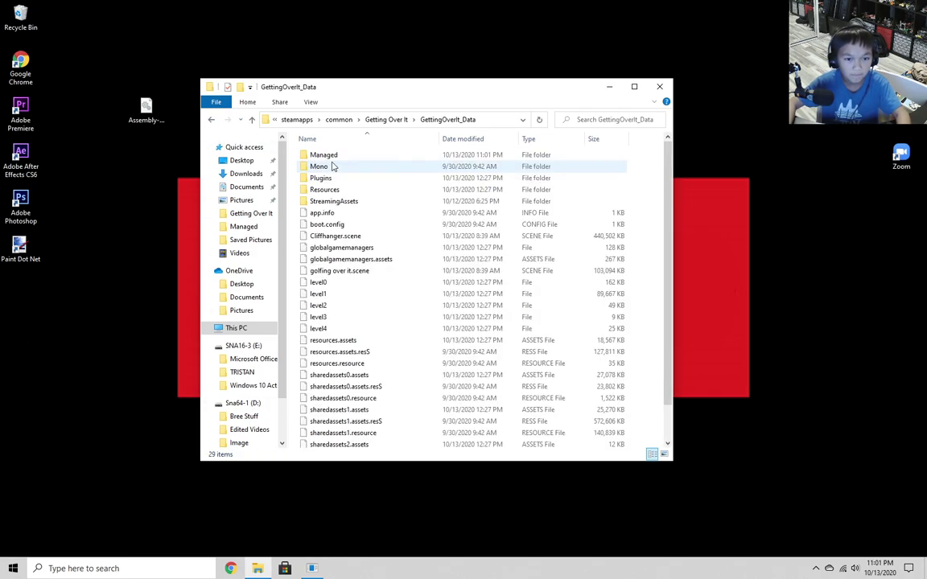
double_click(324, 154)
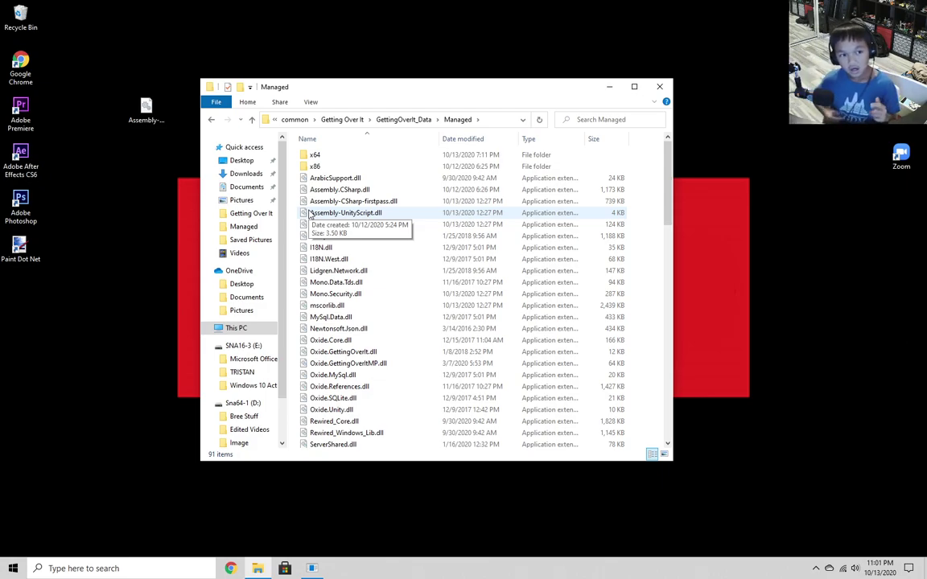
drag(145, 108, 298, 200)
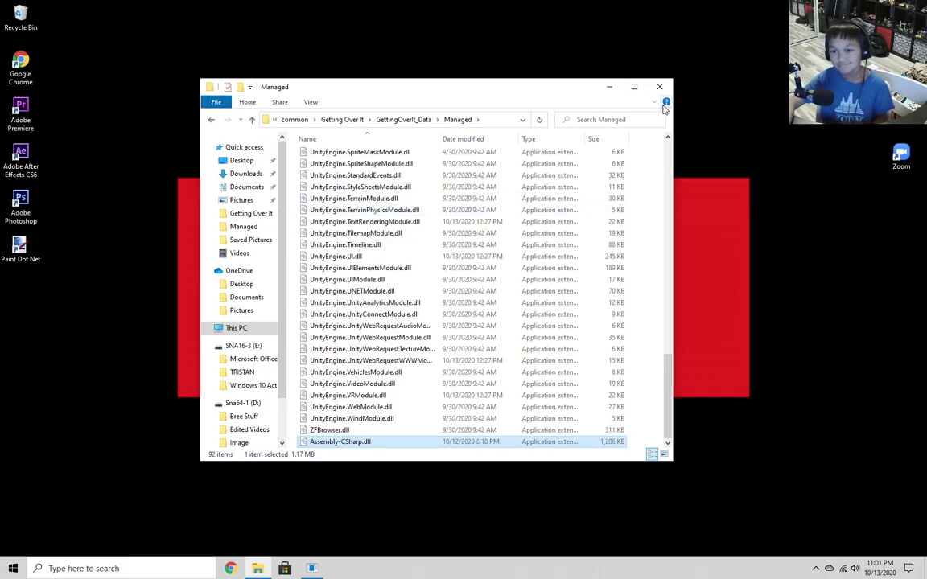